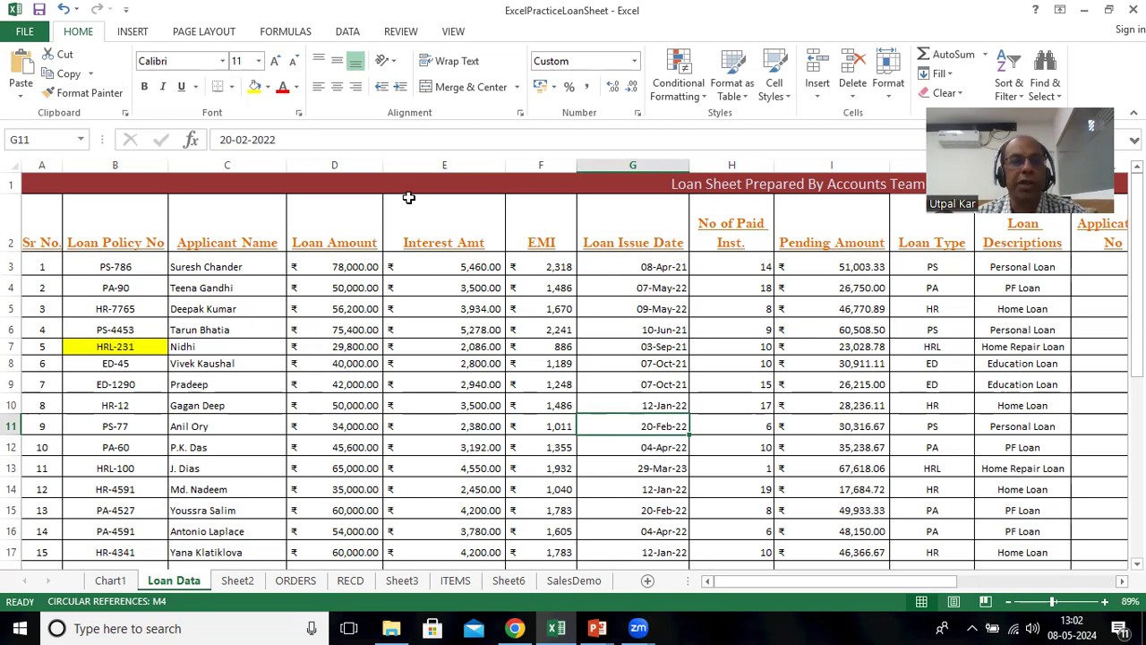
# Create a PivotTable from the range A2:K23 of the Loan Data sheet, placed on a new worksheet
pyautogui.click(31, 182)
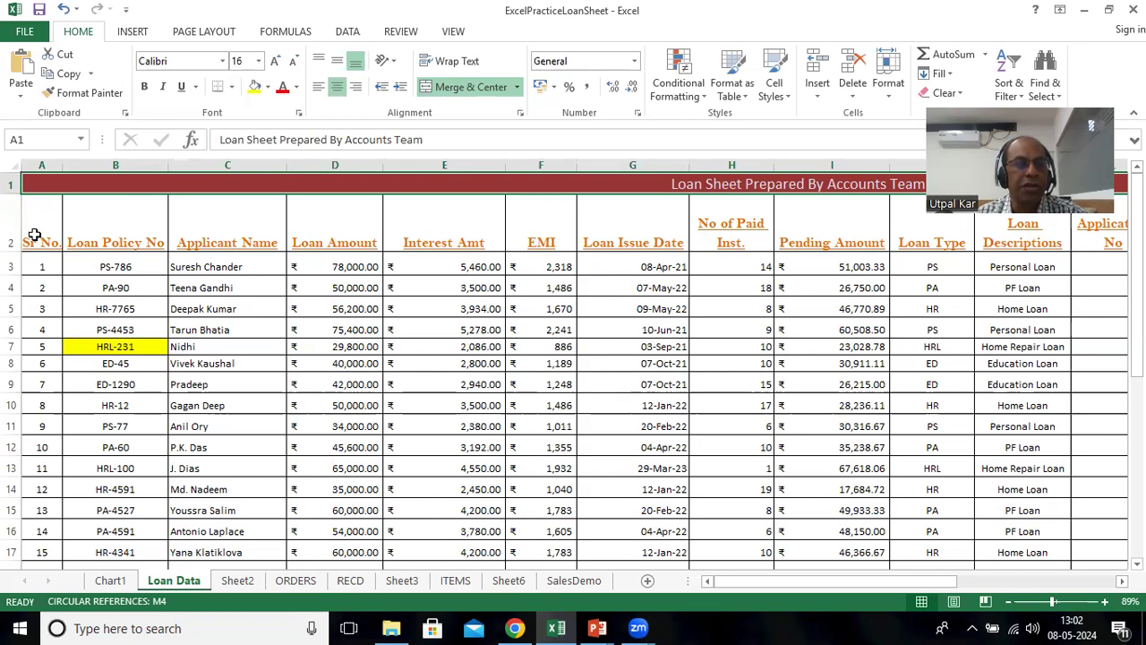
pyautogui.moveTo(32, 233); pyautogui.dragTo(1017, 536)
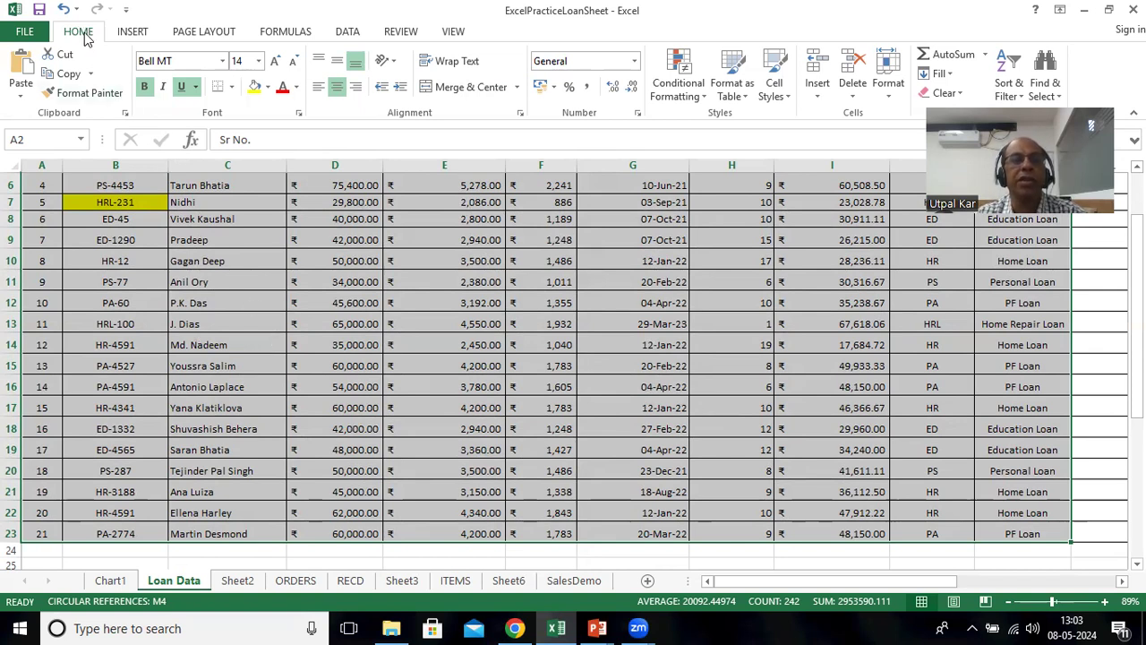
pyautogui.click(132, 32)
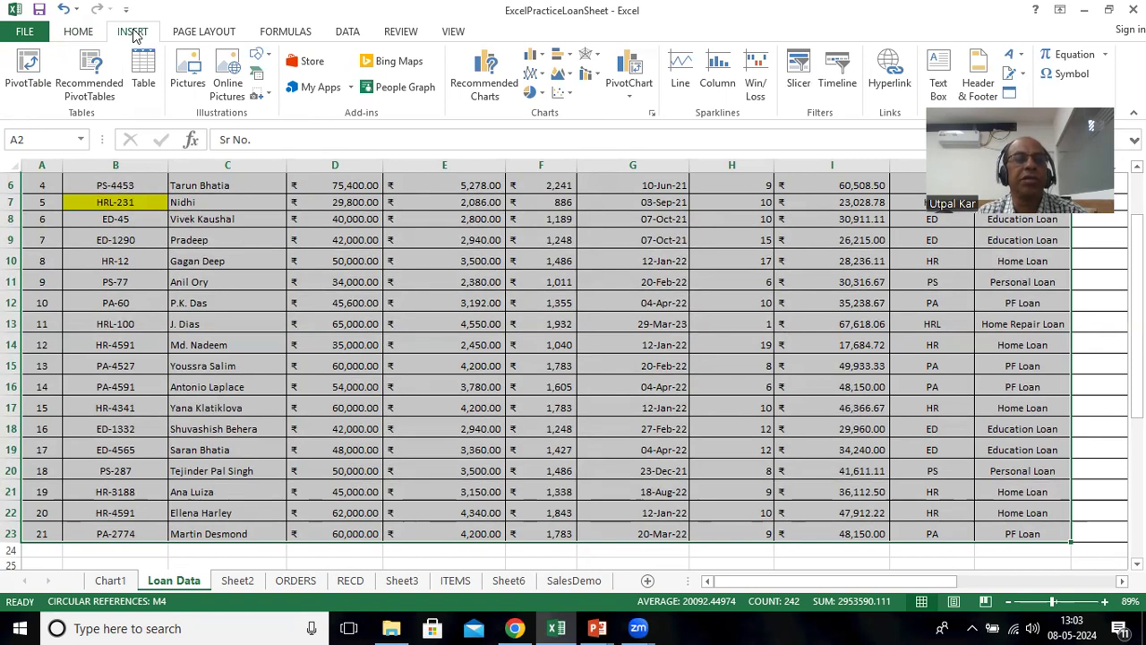
pyautogui.click(28, 94)
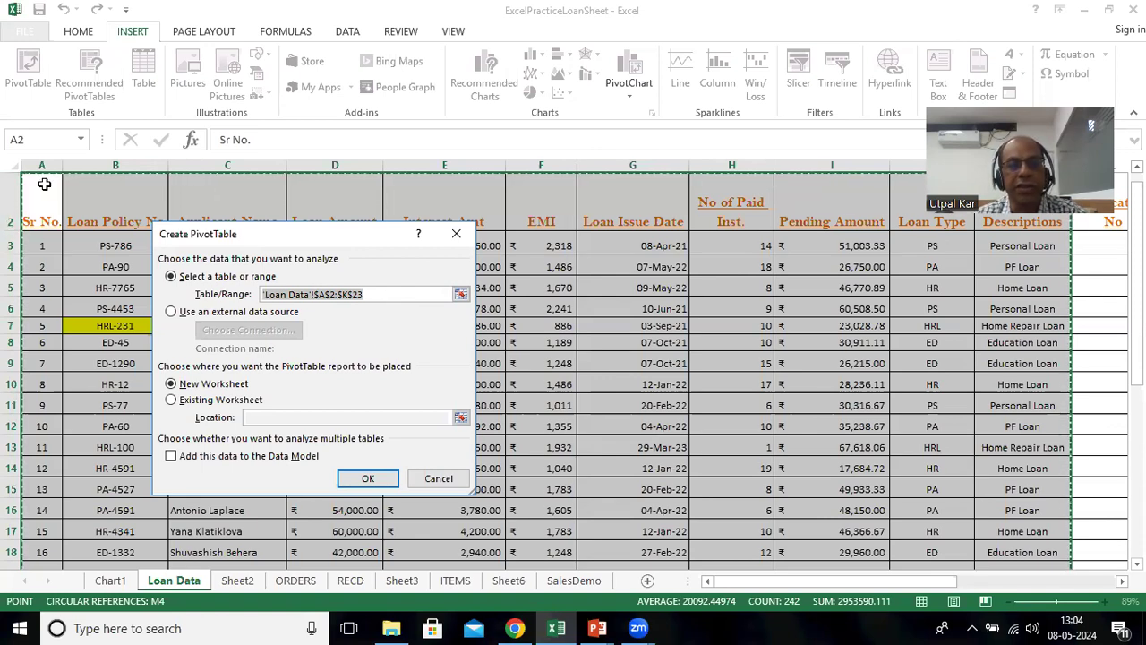
pyautogui.scroll(-1, 905, 483)
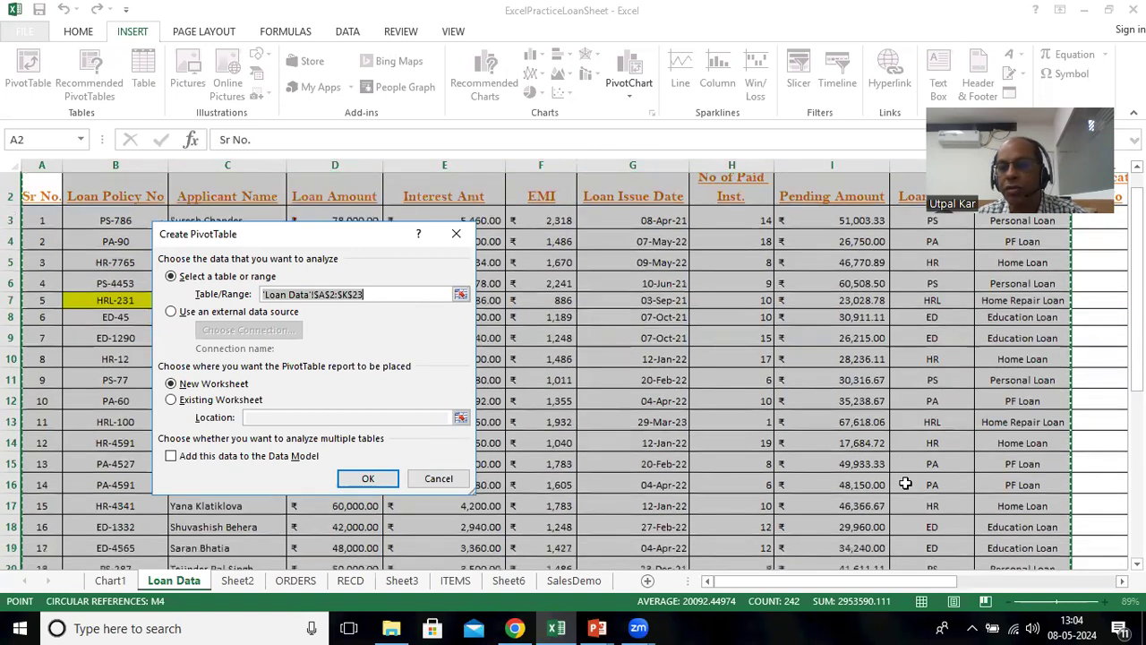
pyautogui.scroll(-3, 905, 484)
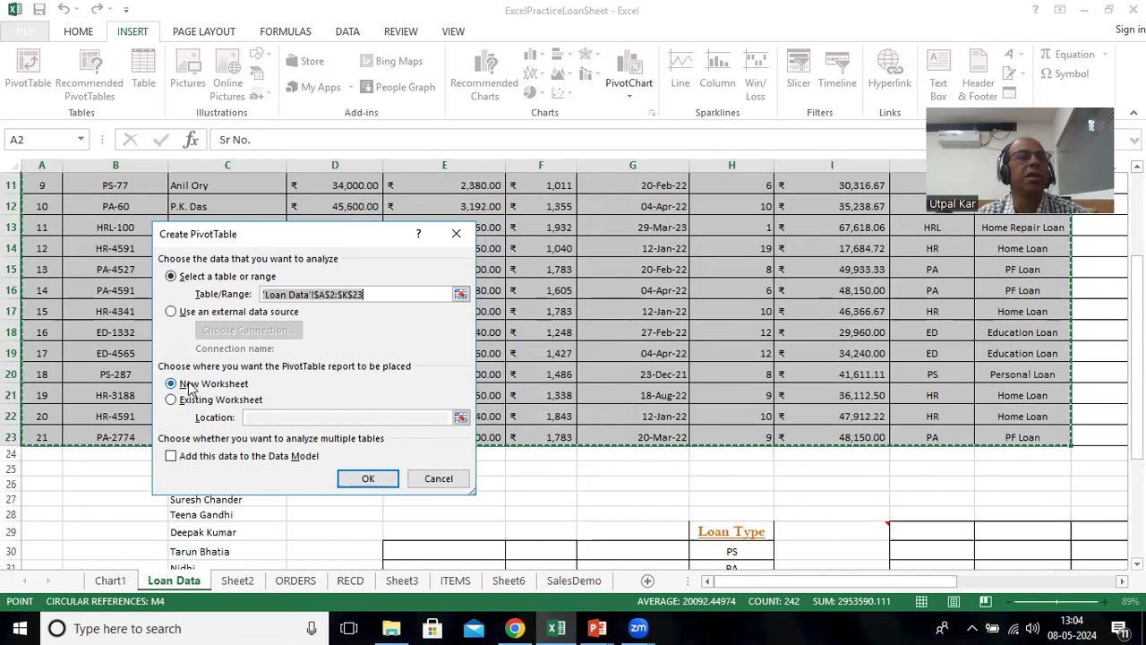
pyautogui.click(365, 480)
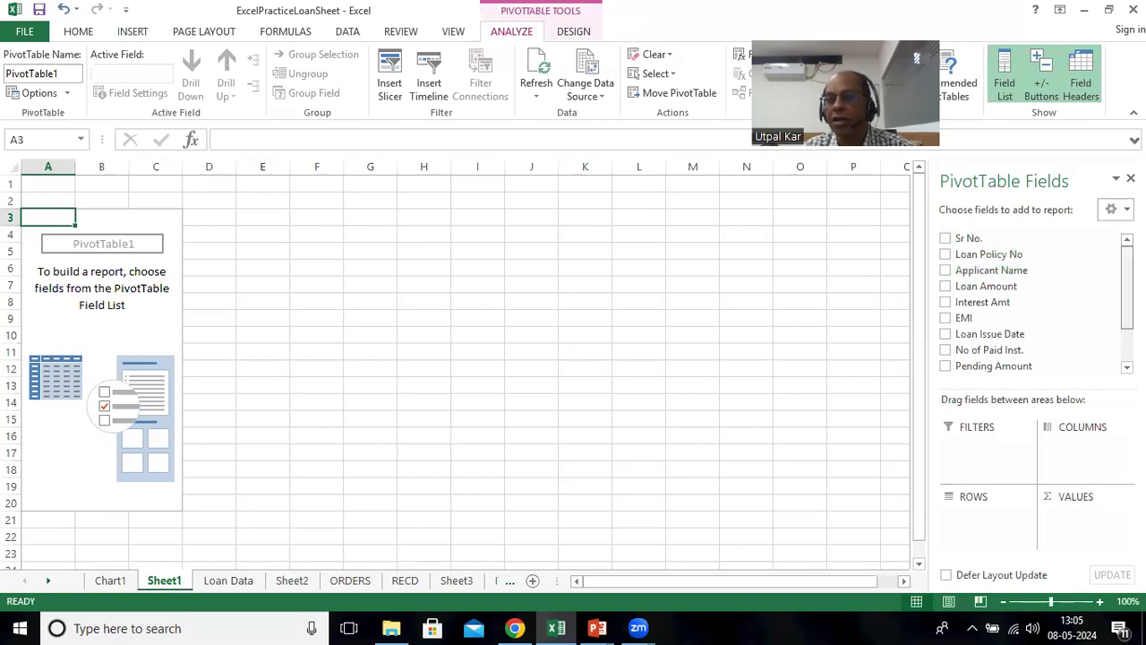
# Add the Loan Descriptions field to the rows of the empty PivotTable
pyautogui.scroll(-2, 1029, 303)
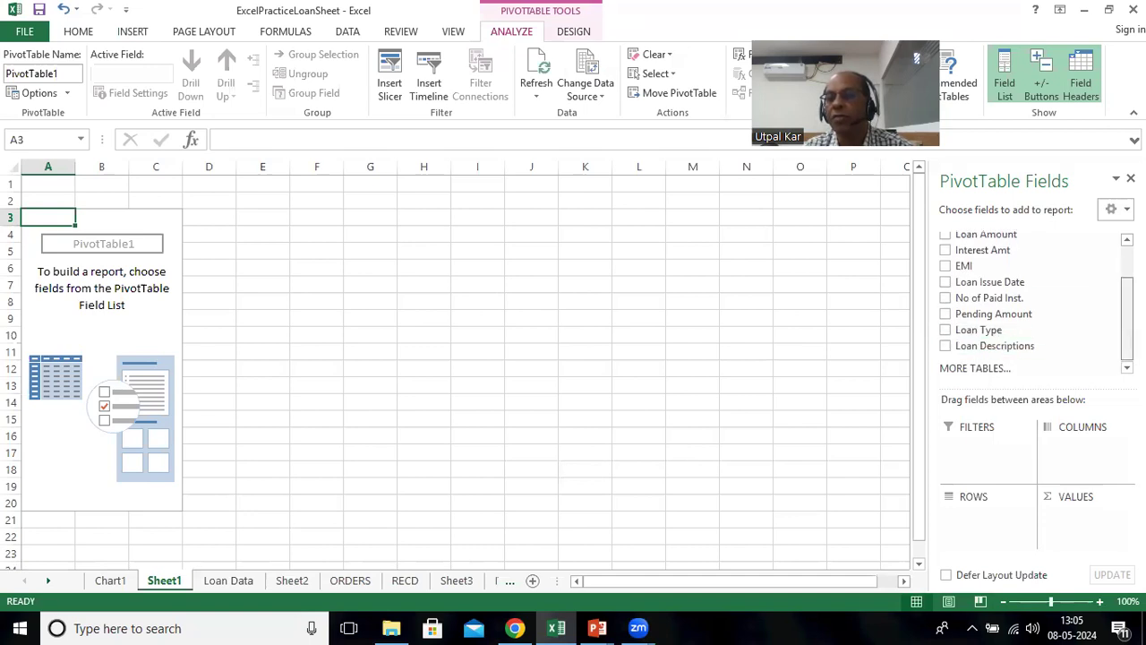
pyautogui.scroll(1, 1029, 301)
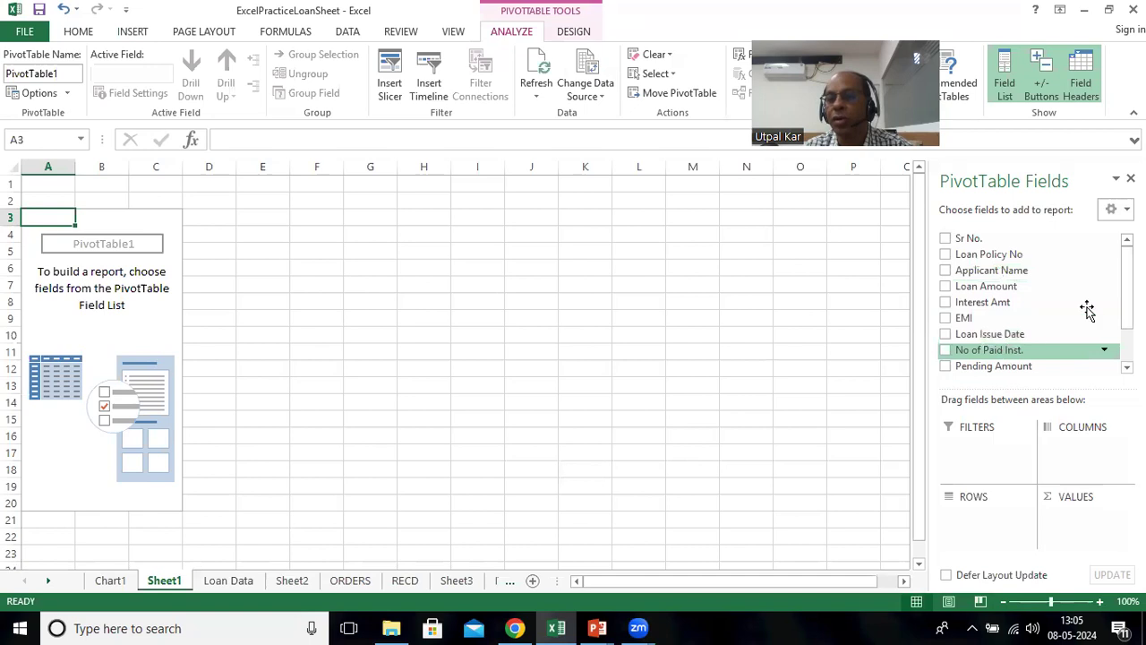
pyautogui.scroll(-1, 1036, 300)
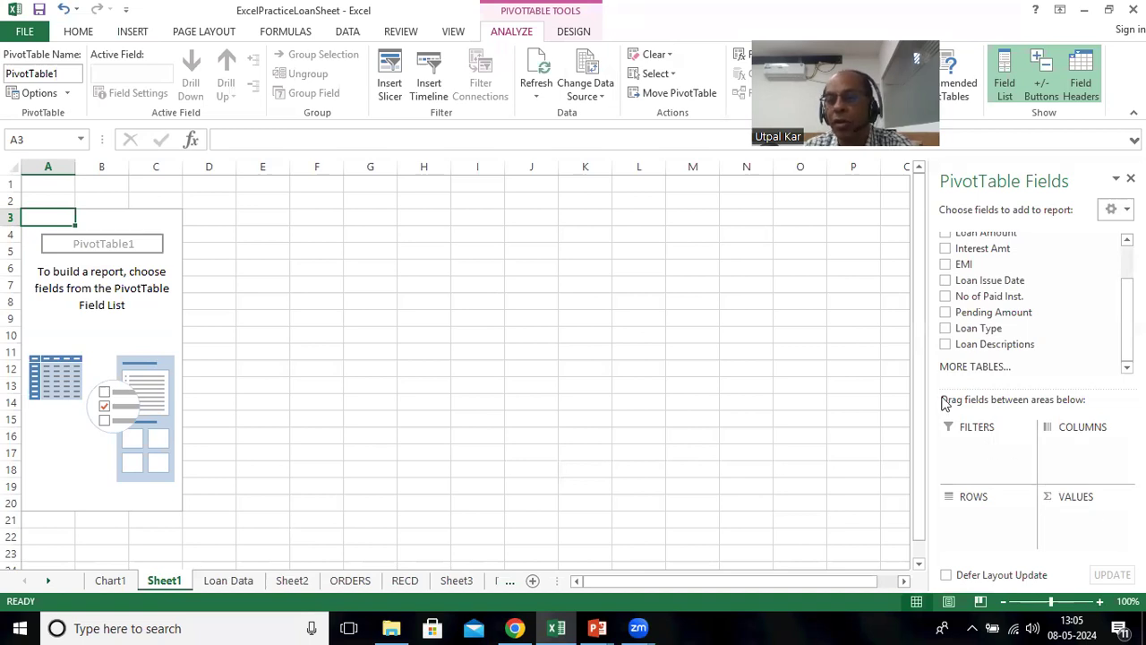
pyautogui.click(945, 345)
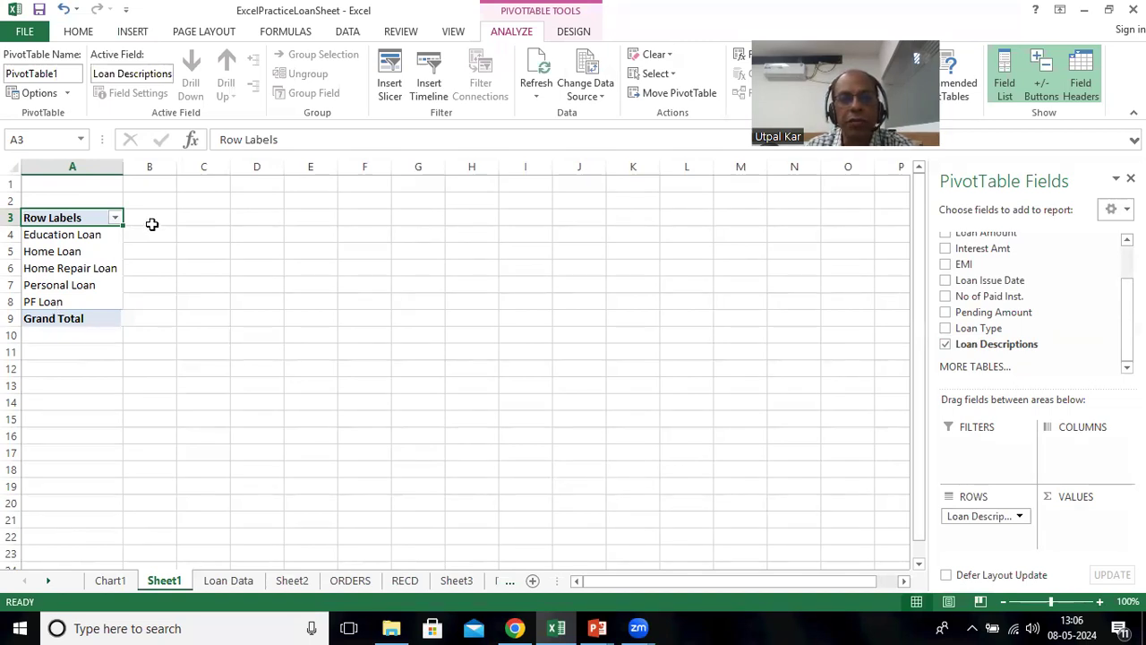
# Add the Loan Amount field to the PivotTable's values as a sum for each loan description
pyautogui.moveTo(175, 166); pyautogui.dragTo(259, 167)
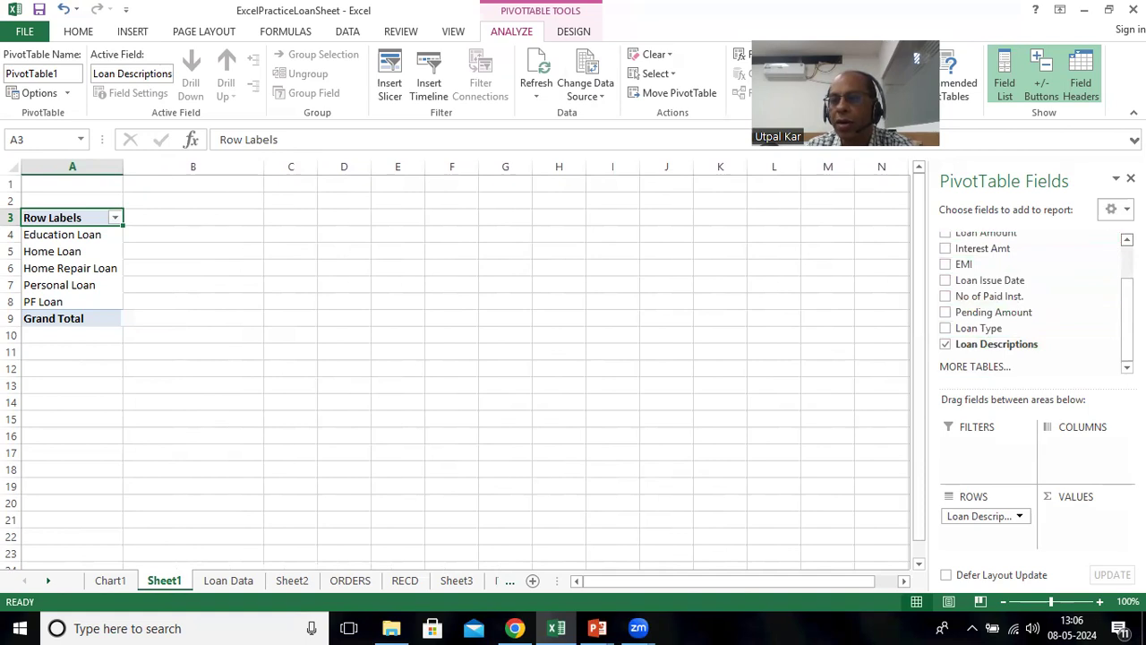
pyautogui.scroll(1, 975, 249)
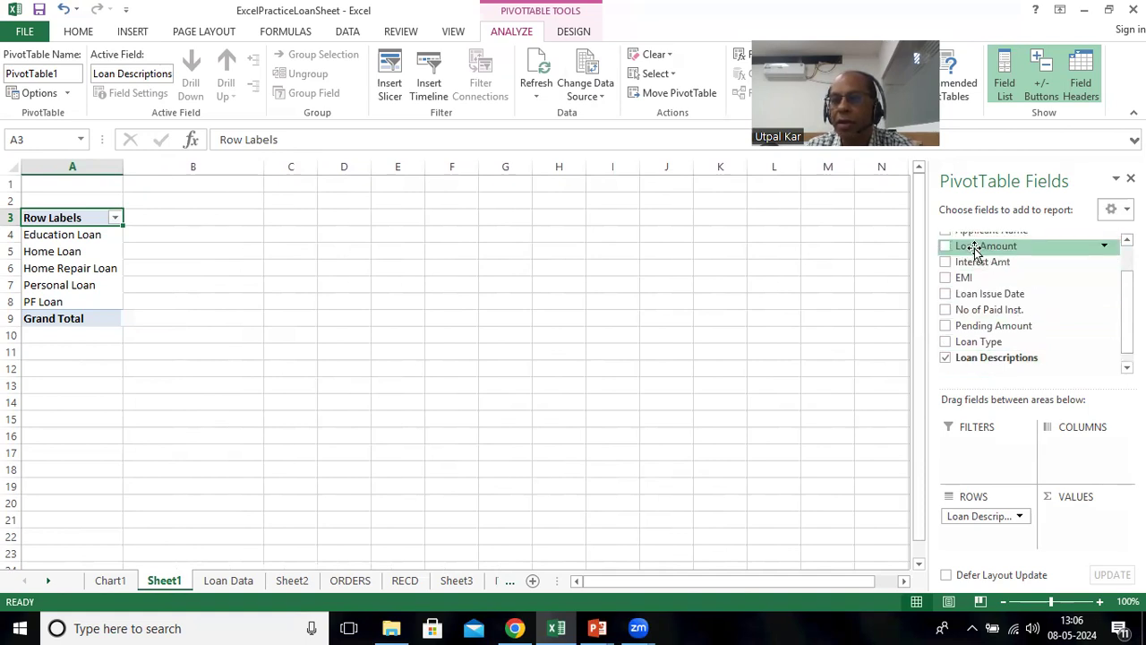
pyautogui.moveTo(975, 250); pyautogui.dragTo(1087, 523)
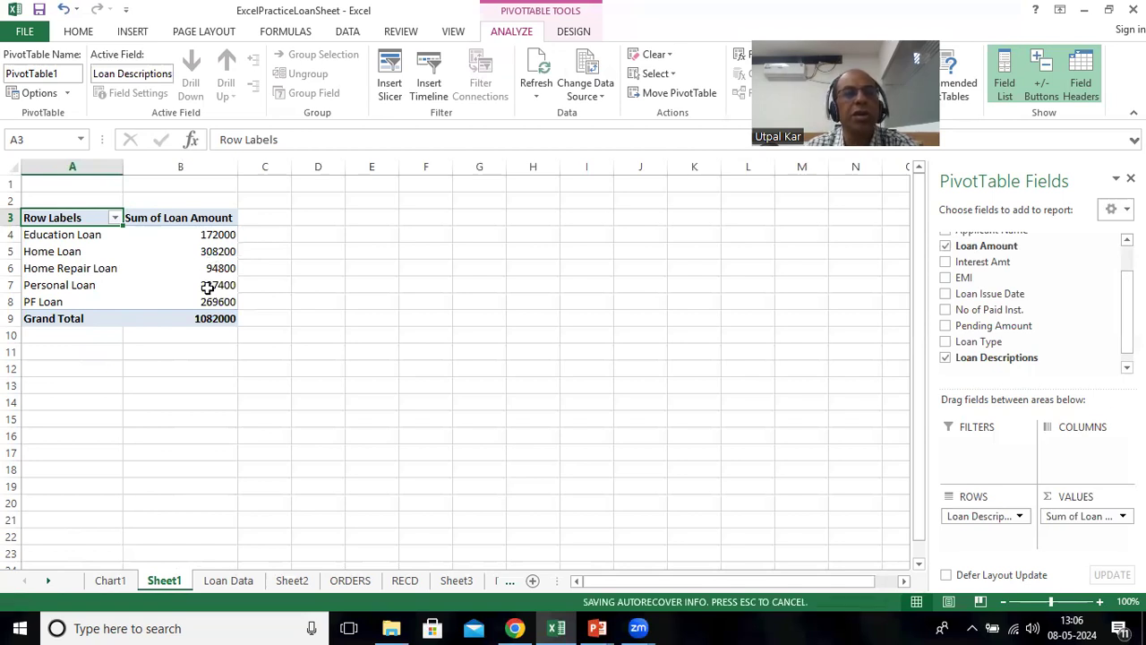
pyautogui.moveTo(220, 256)
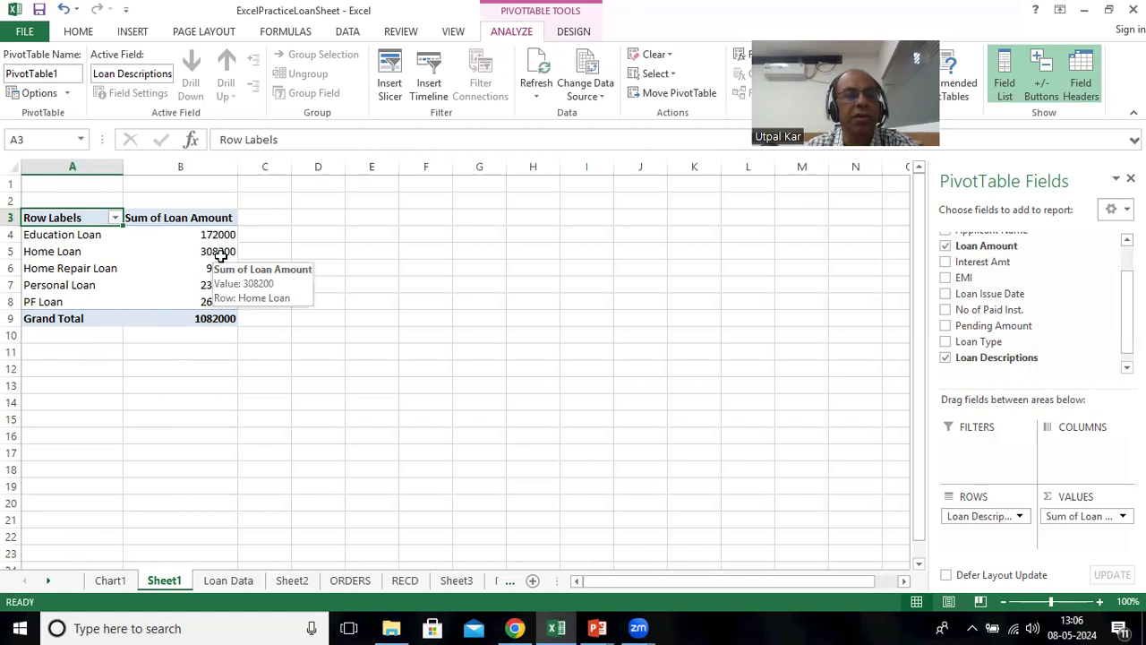
pyautogui.moveTo(66, 274)
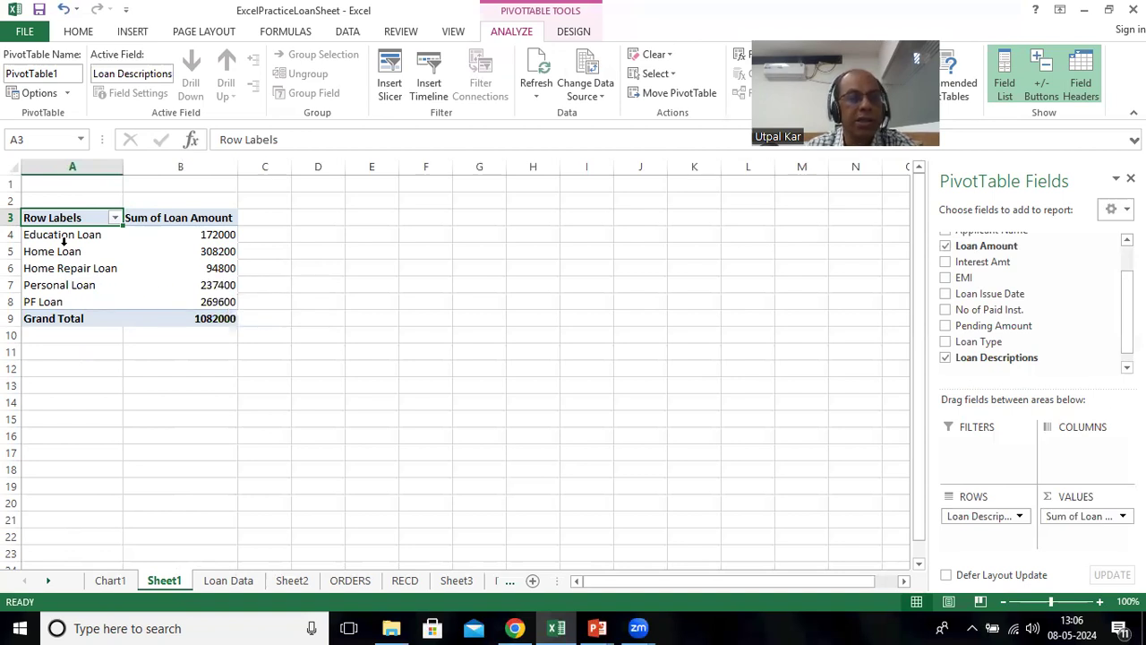
pyautogui.moveTo(67, 304)
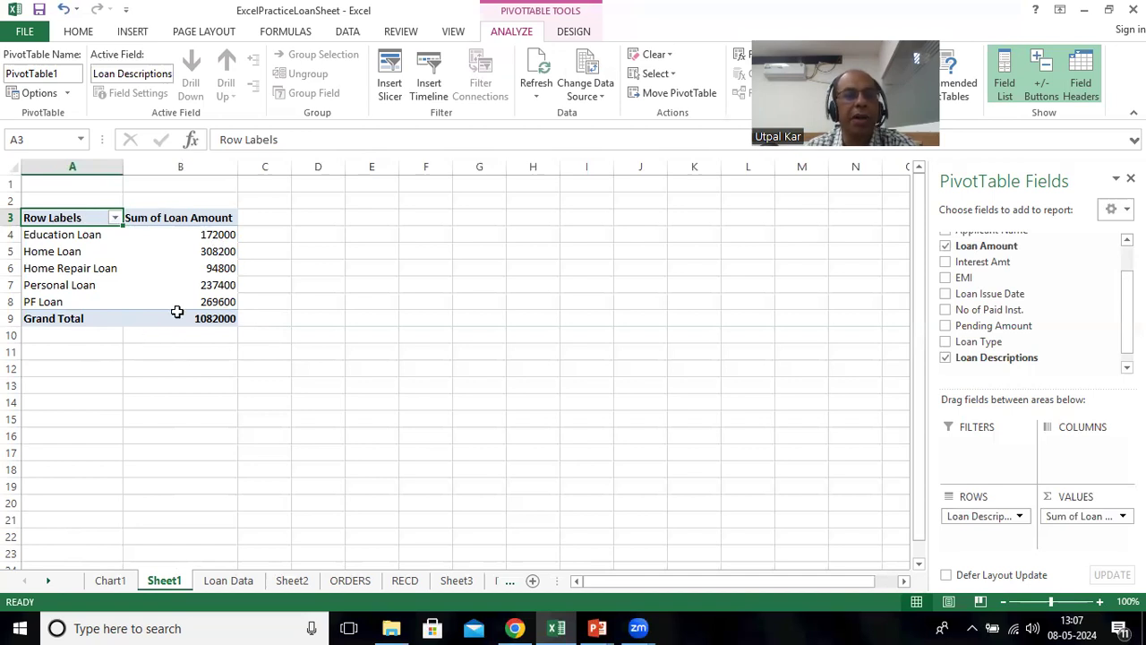
# Rename the PivotTable's row header in A3 to "Loan Types"
pyautogui.moveTo(281, 139); pyautogui.dragTo(216, 139)
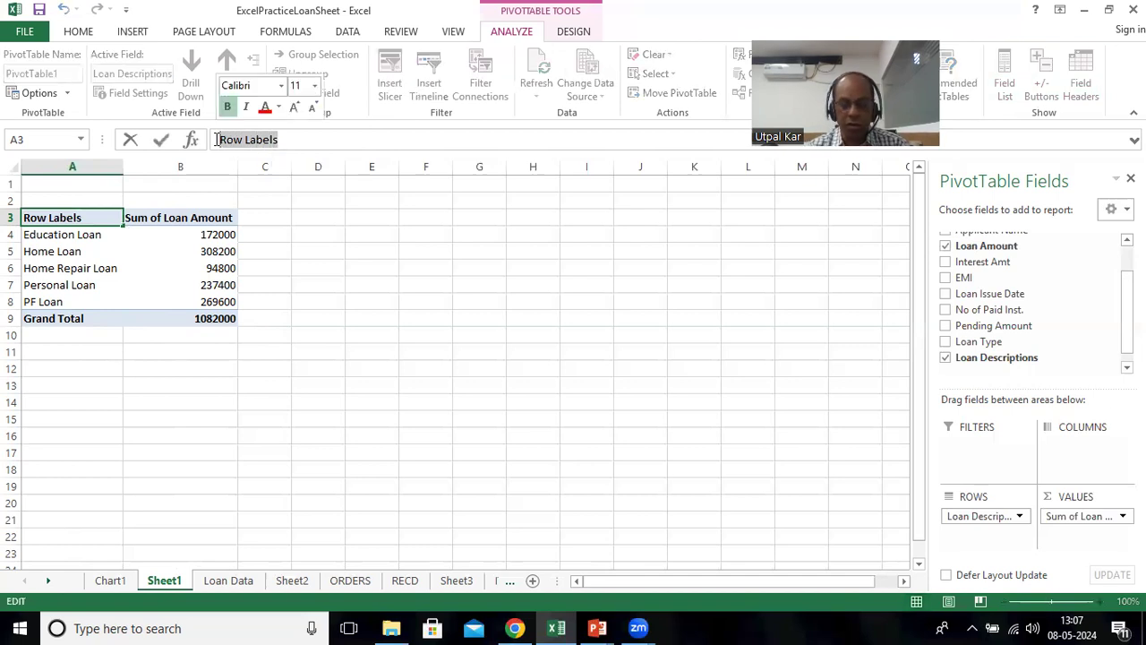
pyautogui.write('Loan')
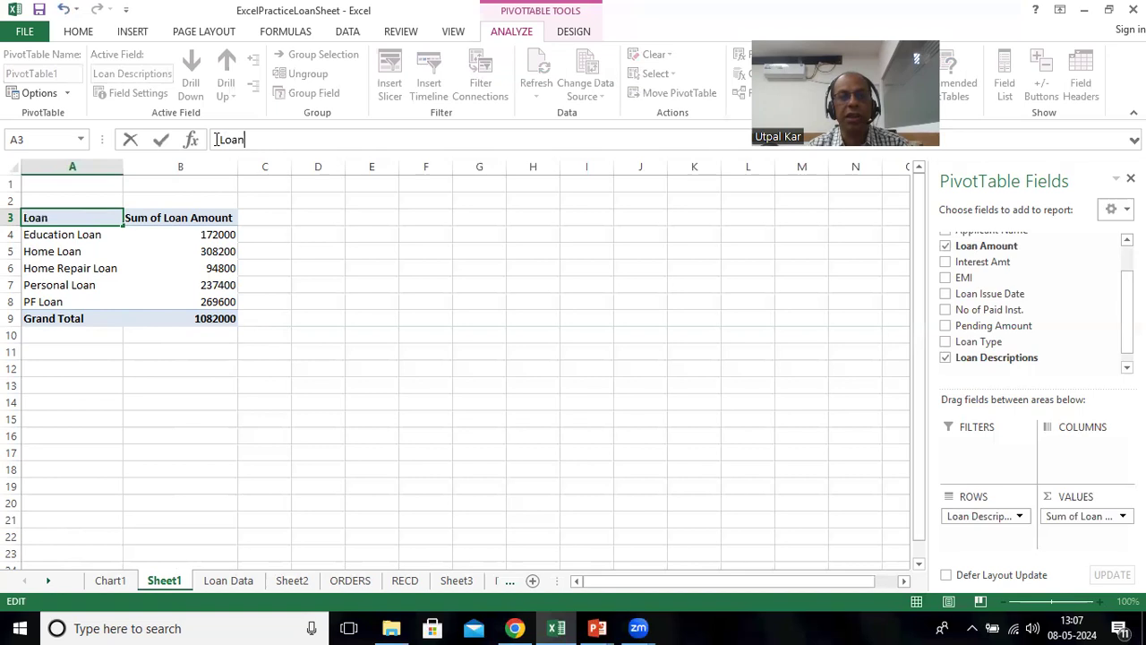
pyautogui.write(' Types')
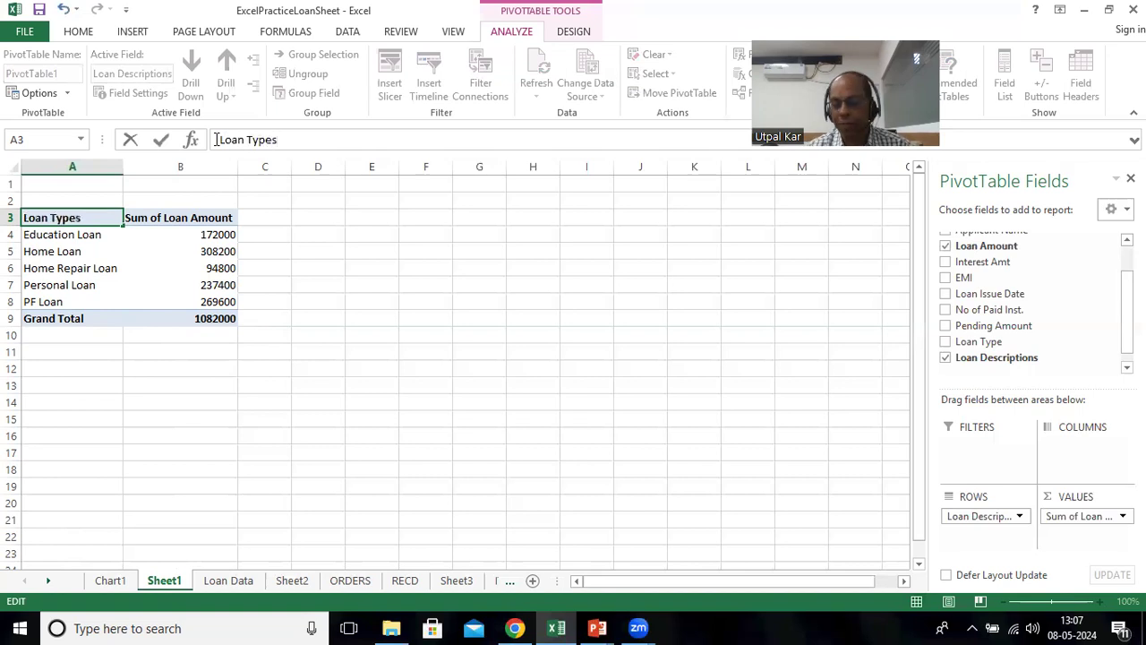
pyautogui.press('Return')
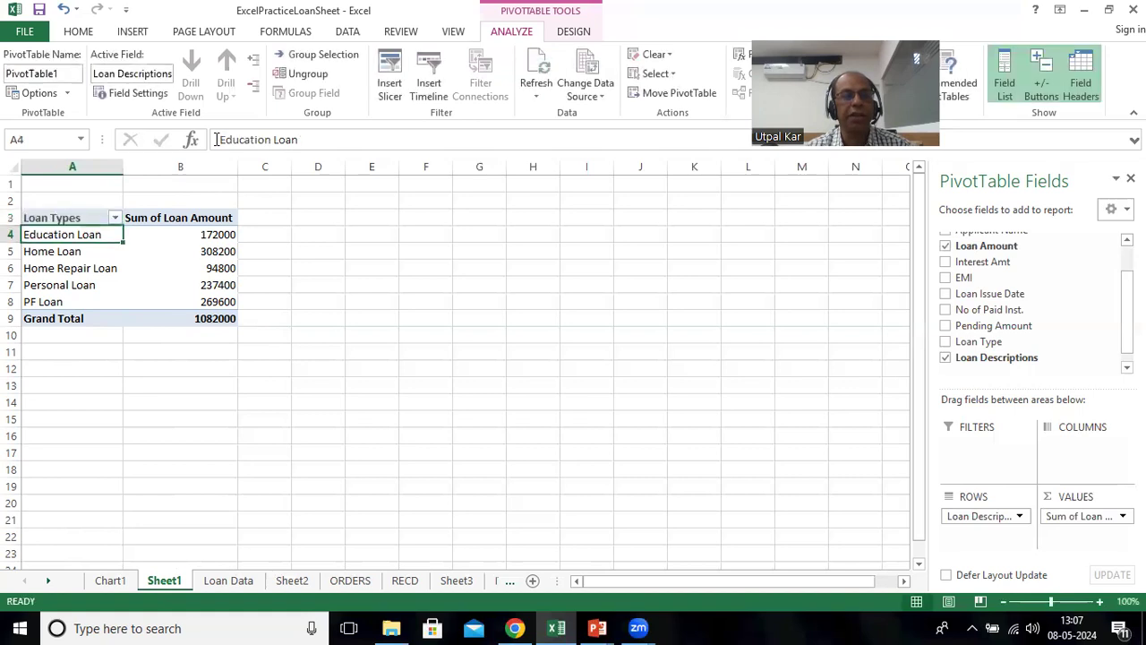
pyautogui.click(56, 217)
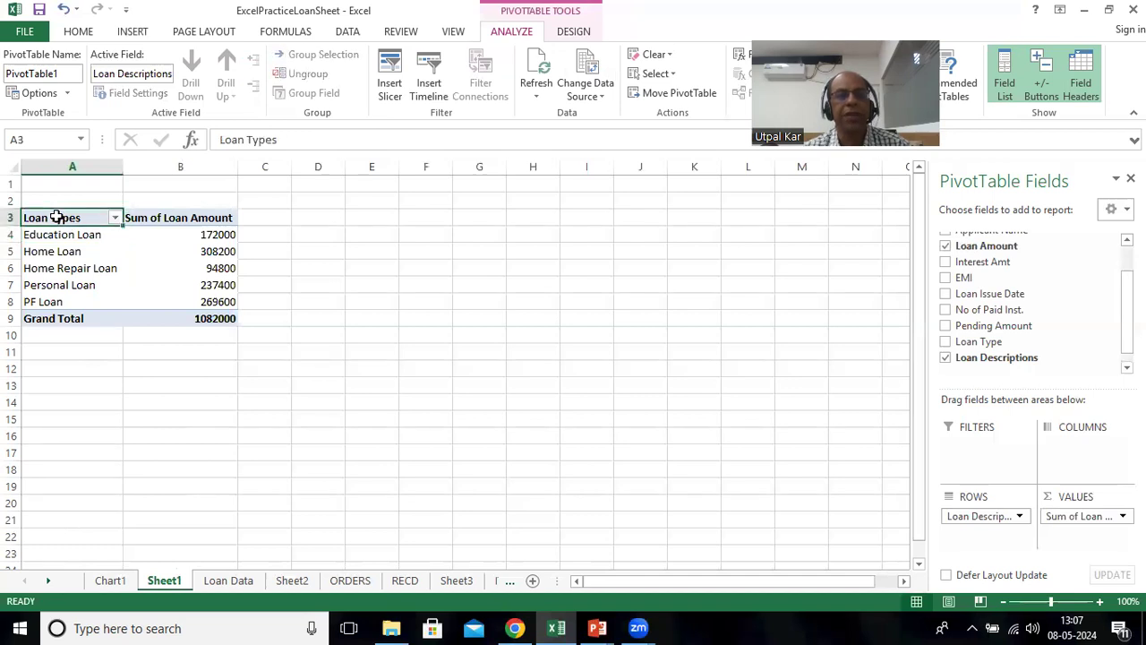
# Rename the value column header in B3 to "Total of Loan Amount"
pyautogui.click(161, 218)
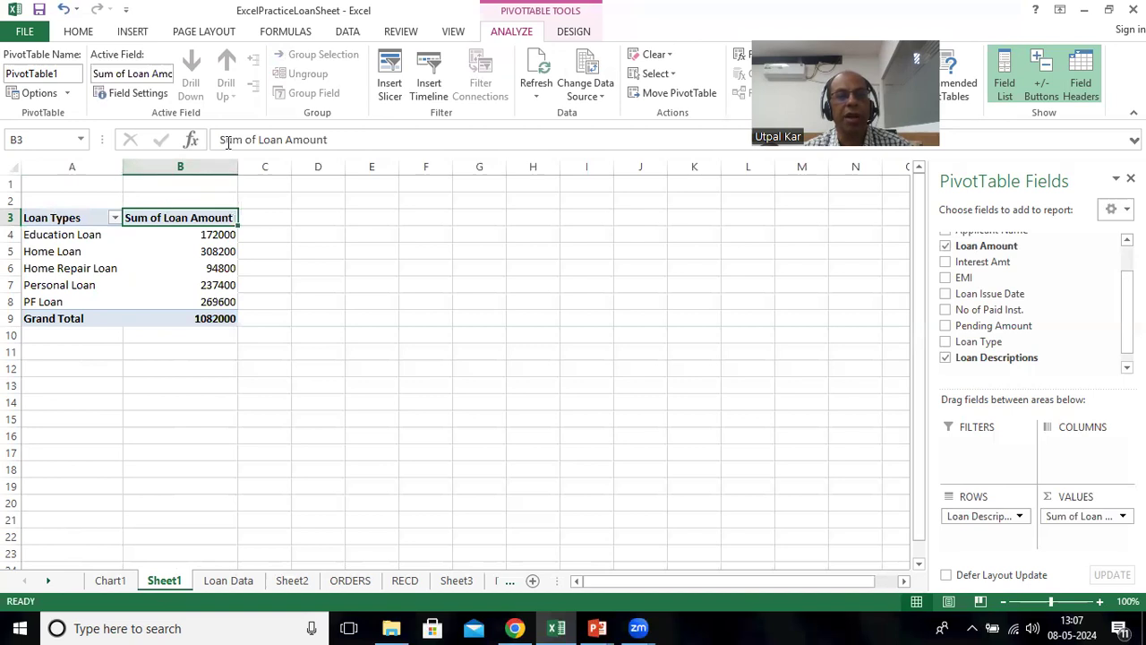
pyautogui.moveTo(220, 139); pyautogui.dragTo(333, 135)
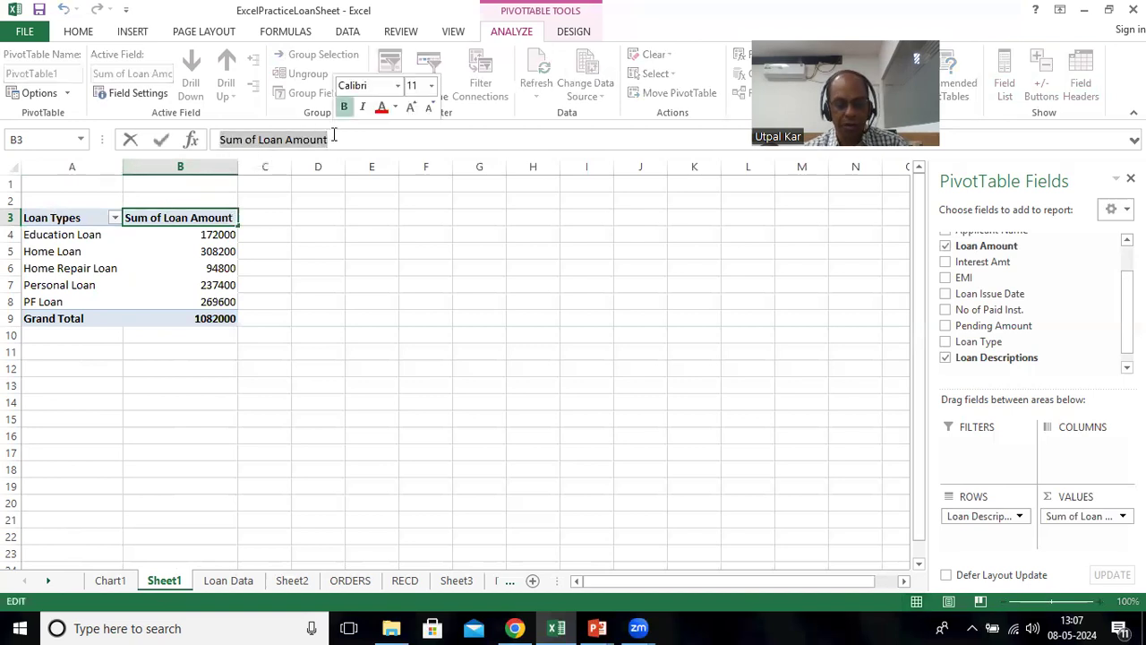
pyautogui.write('Total of Loan Amount')
pyautogui.press('Return')
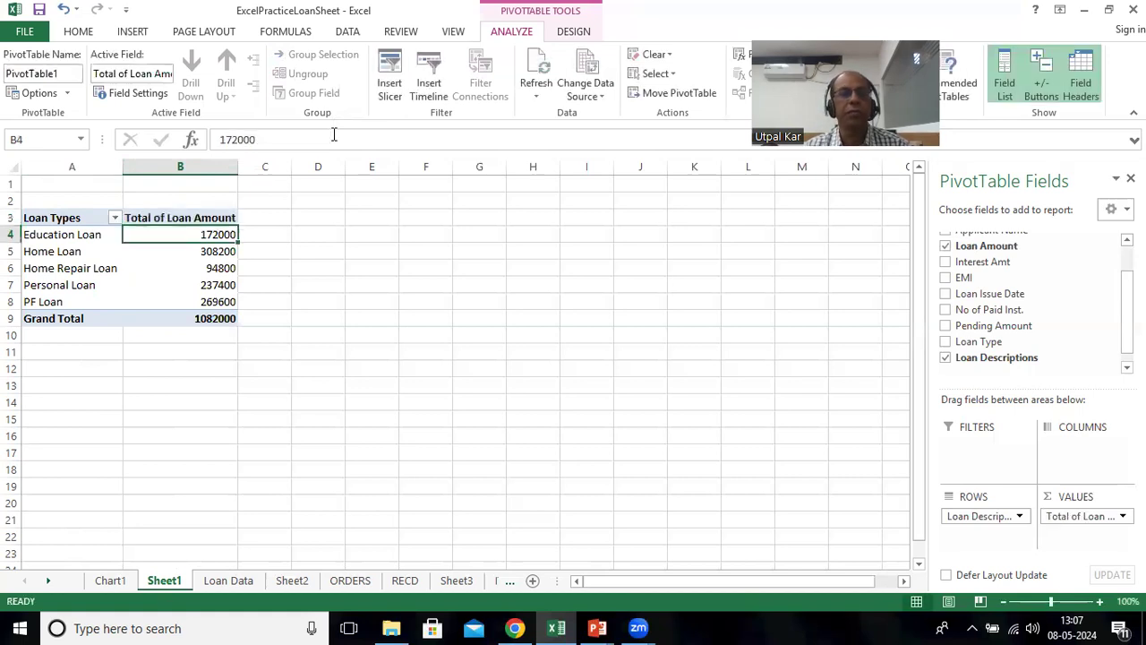
# Apply all borders to the whole PivotTable, cells A3:B9
pyautogui.moveTo(58, 218); pyautogui.dragTo(156, 319)
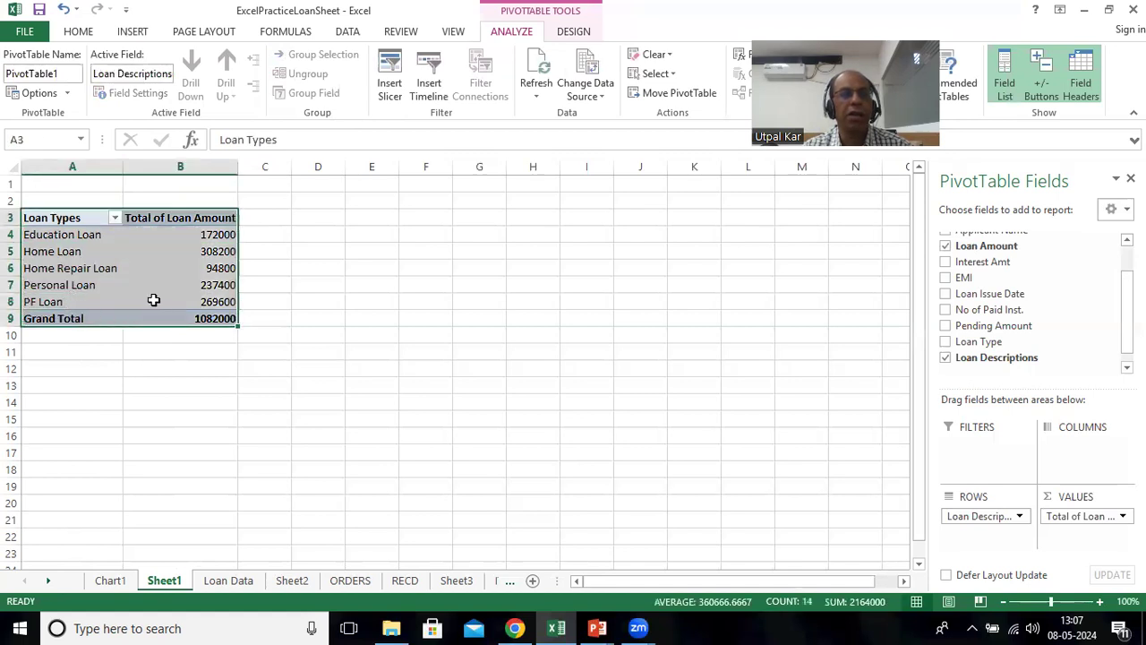
pyautogui.click(79, 32)
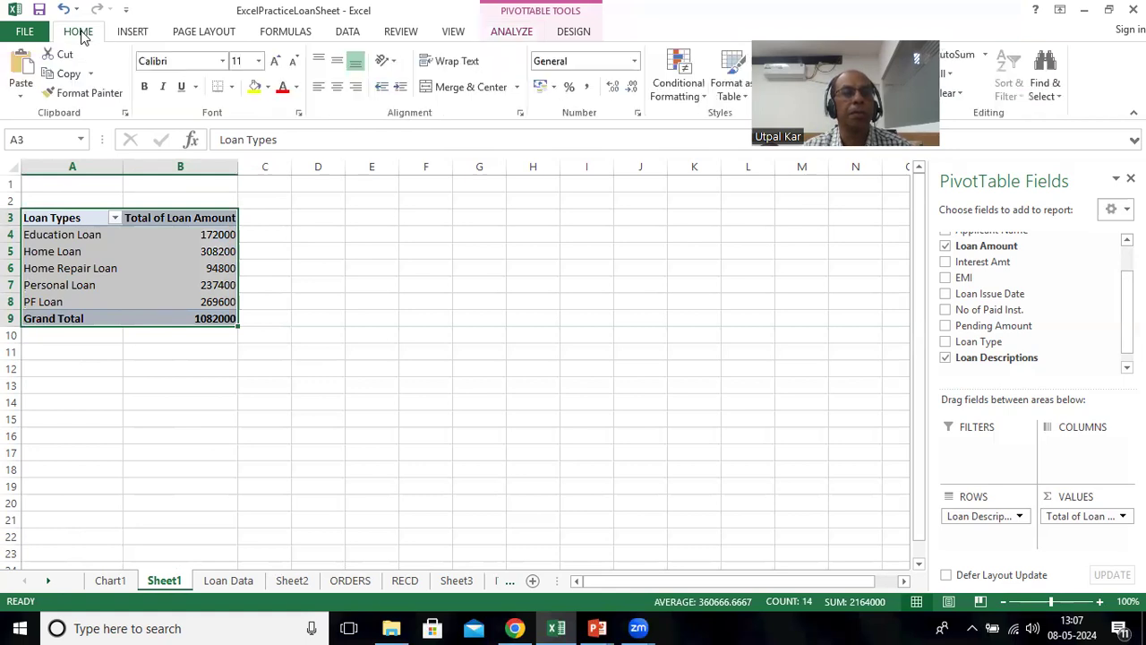
pyautogui.click(231, 87)
pyautogui.click(251, 238)
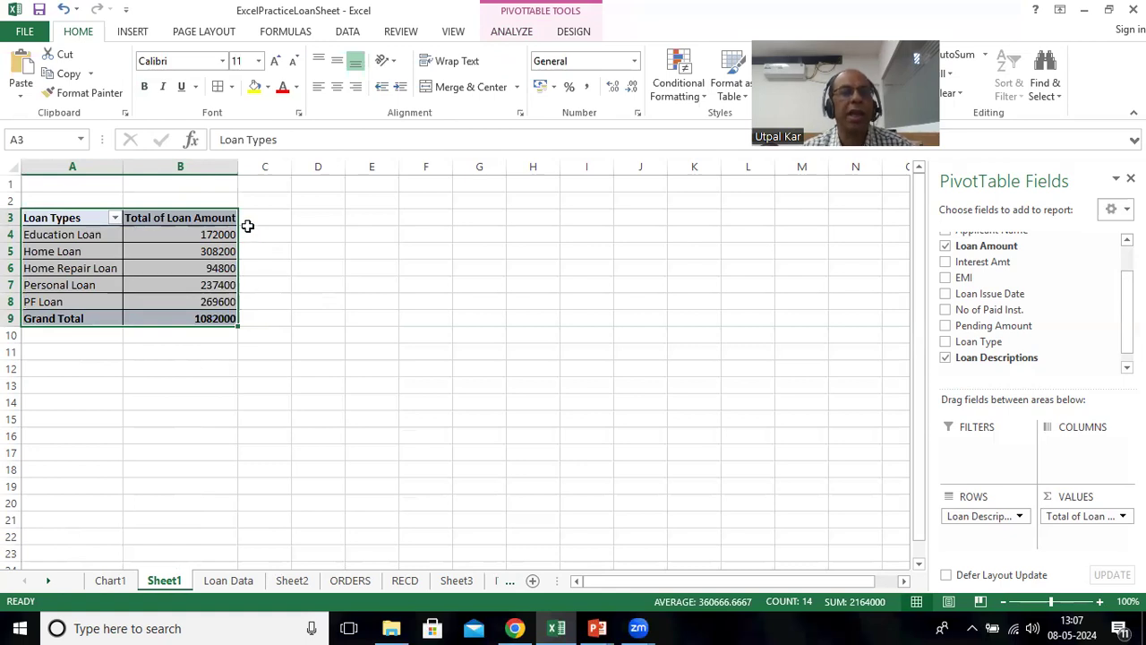
# Format the loan totals in B4:B9 with the ₹ English (India) accounting format
pyautogui.moveTo(154, 238); pyautogui.dragTo(162, 318)
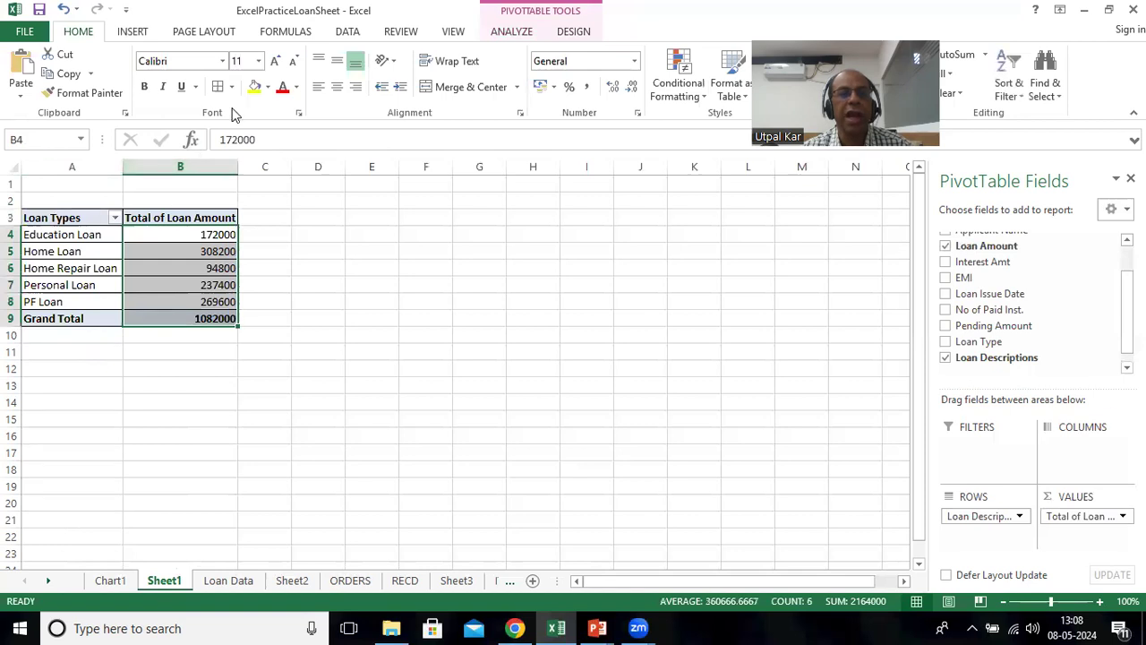
pyautogui.click(553, 87)
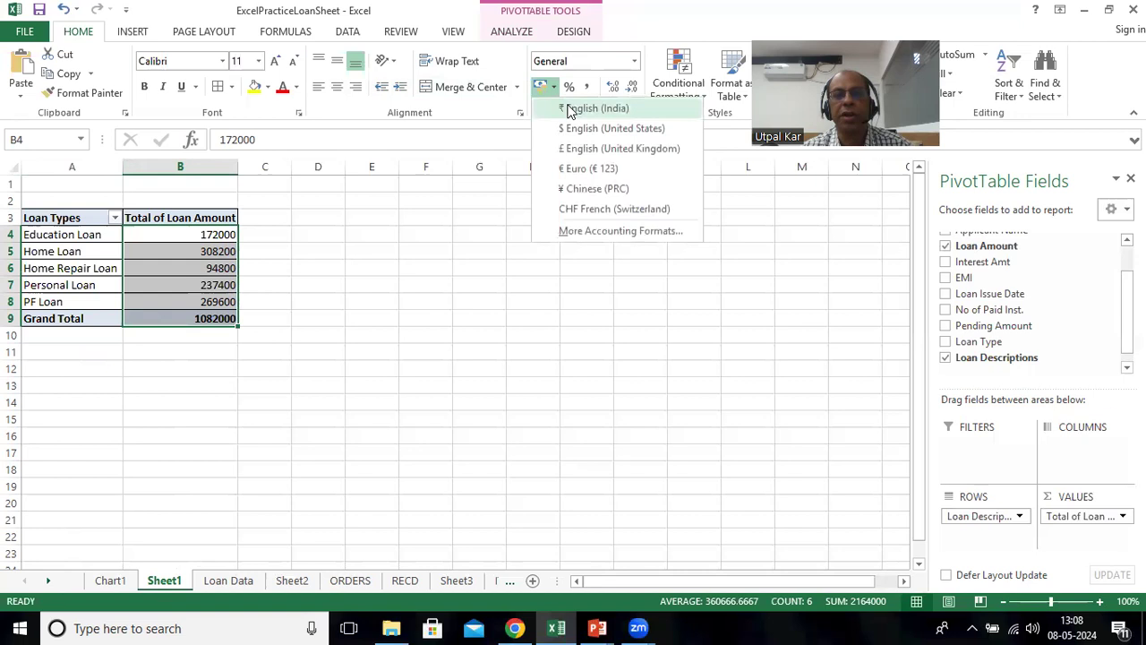
pyautogui.click(566, 108)
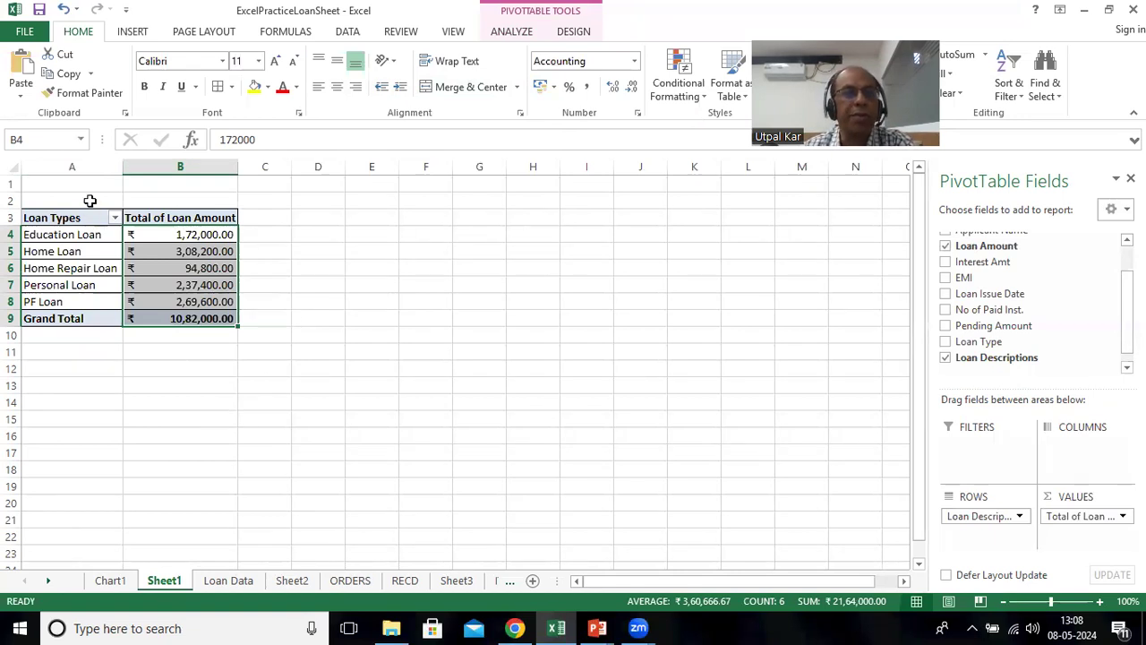
pyautogui.click(104, 285)
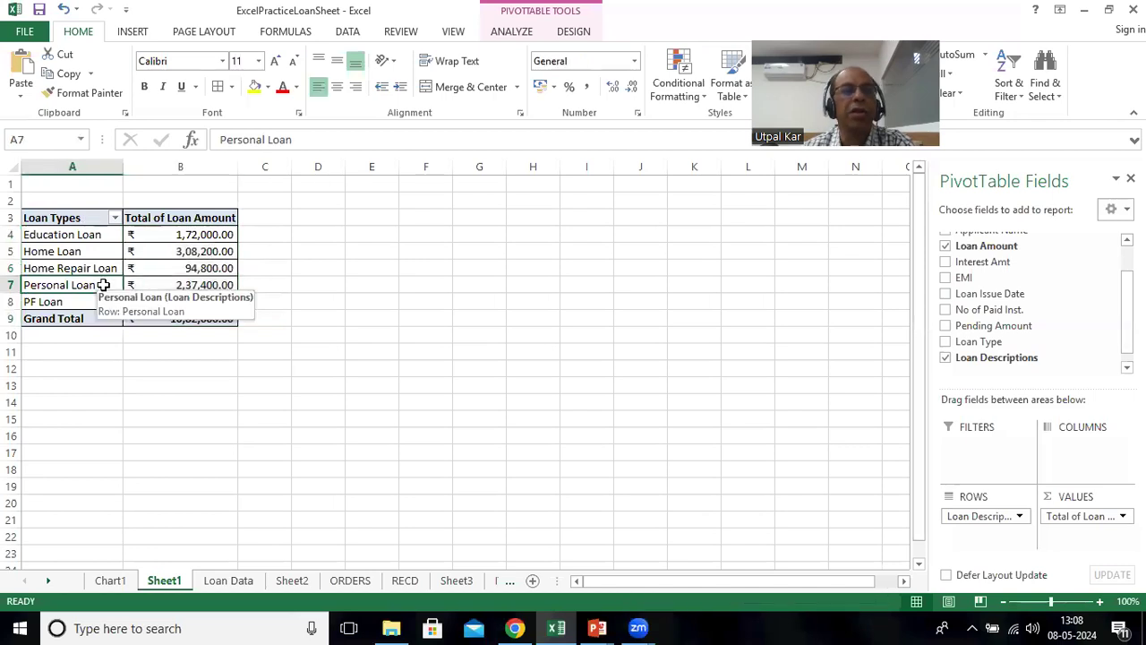
# Widen column C and add the Loan Amount field to the PivotTable's values a second time
pyautogui.moveTo(292, 167); pyautogui.dragTo(358, 183)
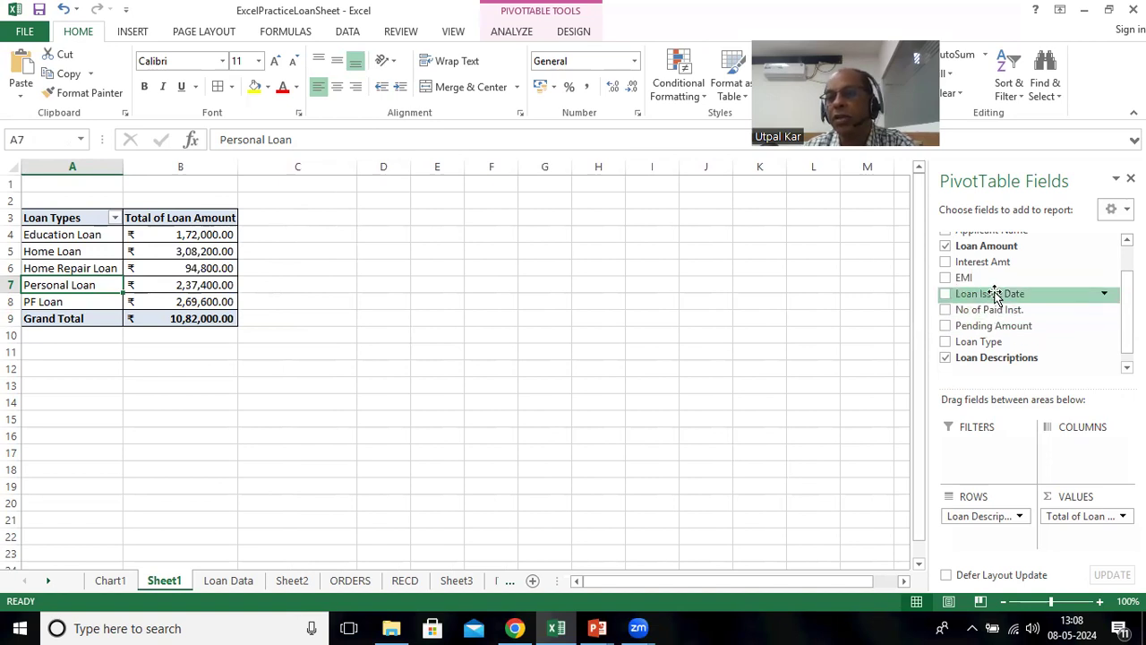
pyautogui.moveTo(990, 249); pyautogui.dragTo(1075, 545)
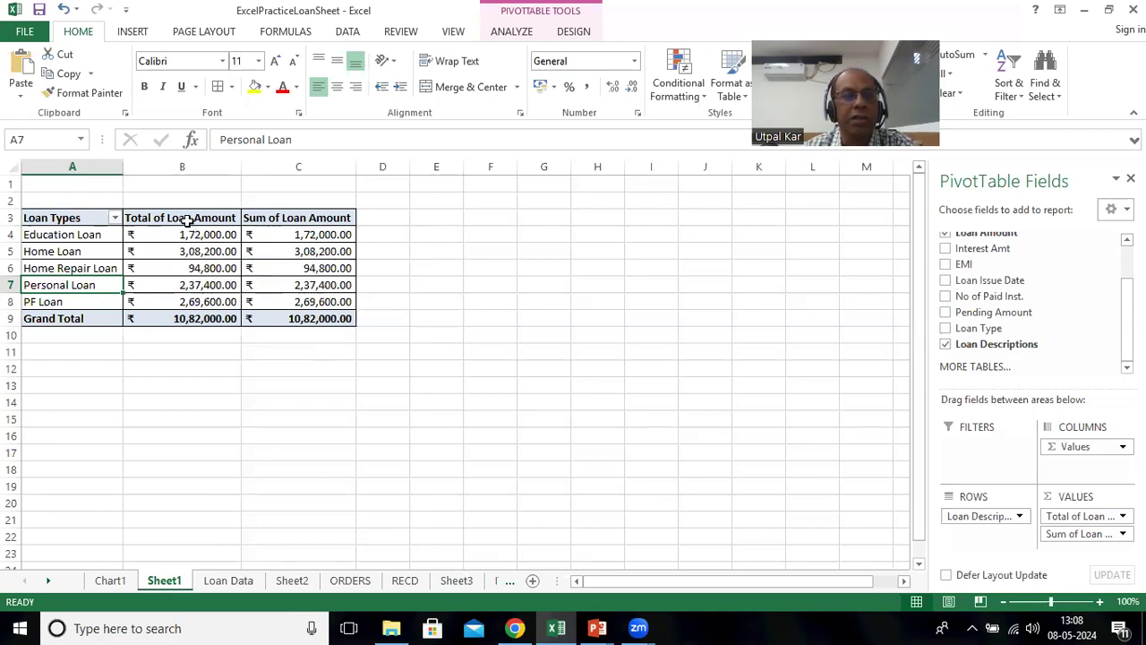
pyautogui.moveTo(179, 325)
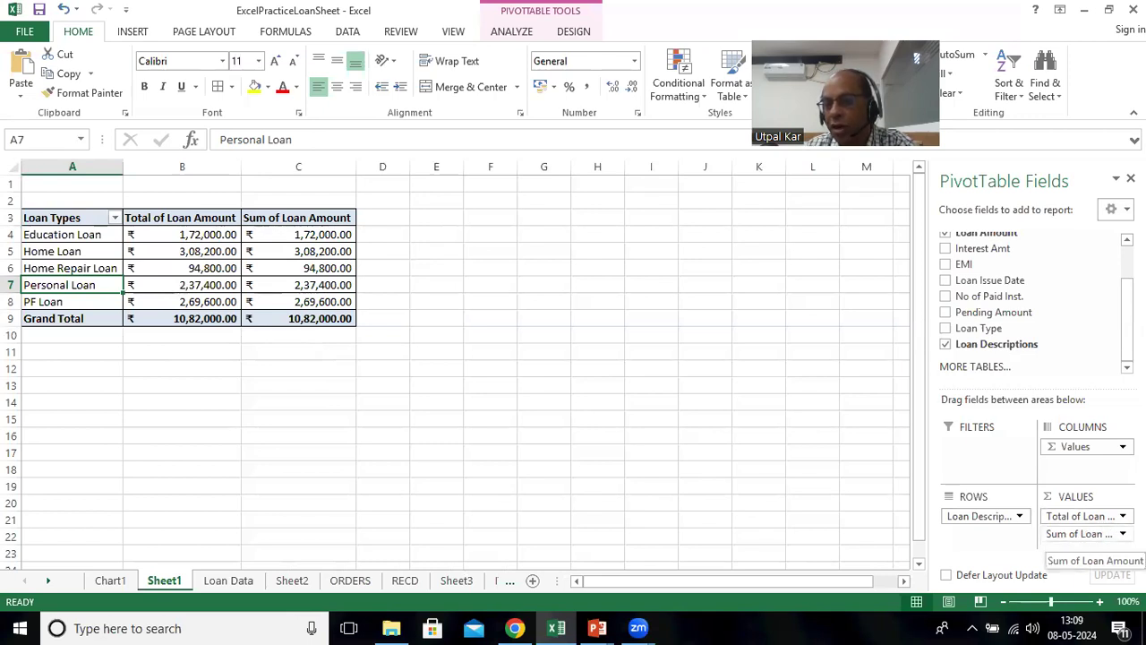
# Summarise the second Loan Amount value field by Average and select the PivotTable range A3:C9
pyautogui.click(1079, 534)
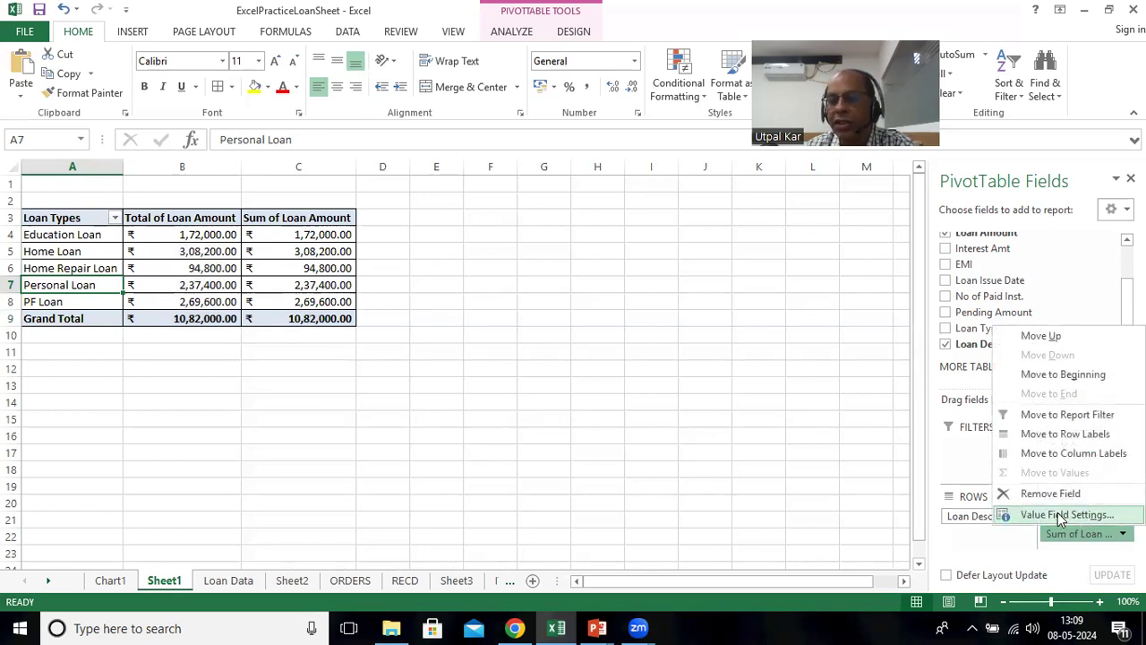
pyautogui.click(1058, 514)
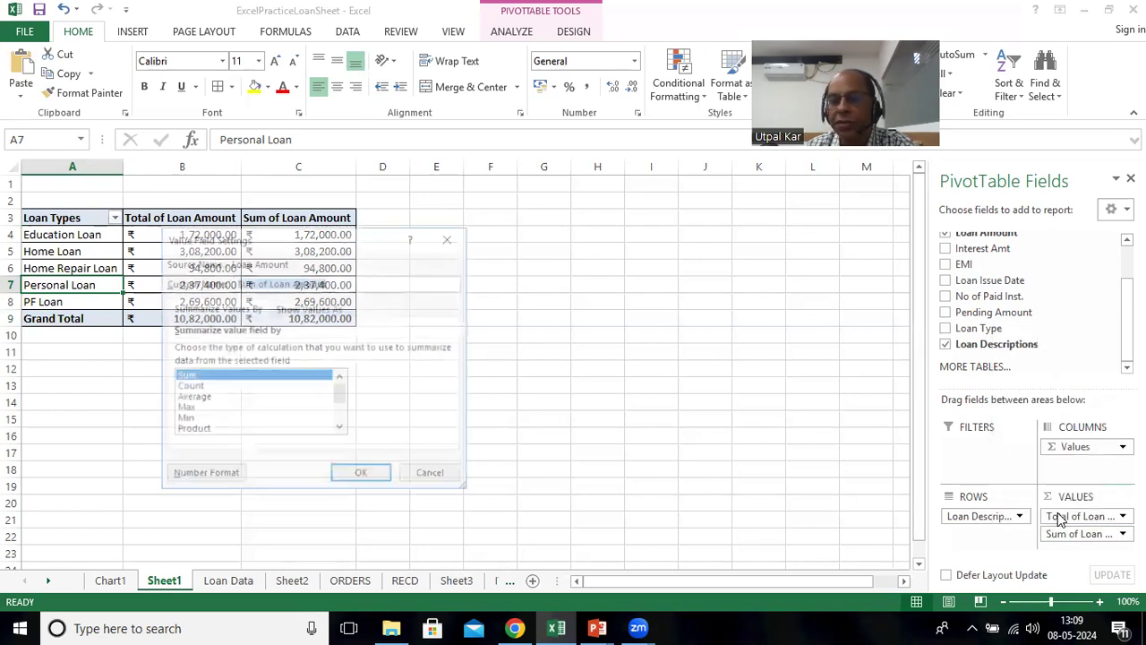
pyautogui.click(194, 400)
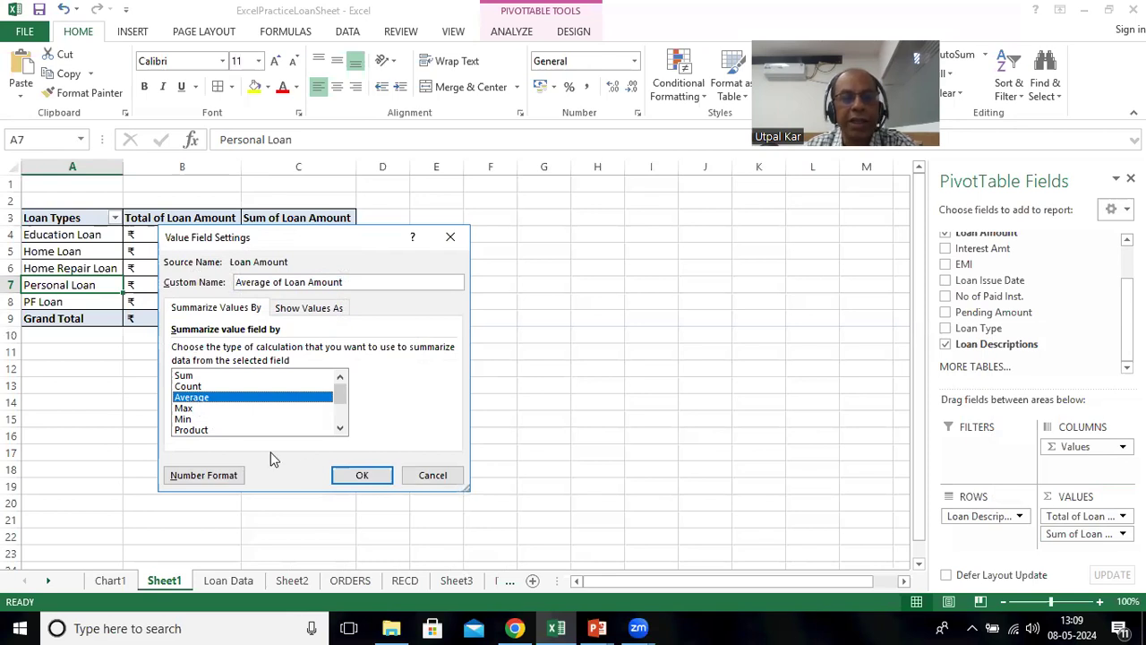
pyautogui.click(367, 476)
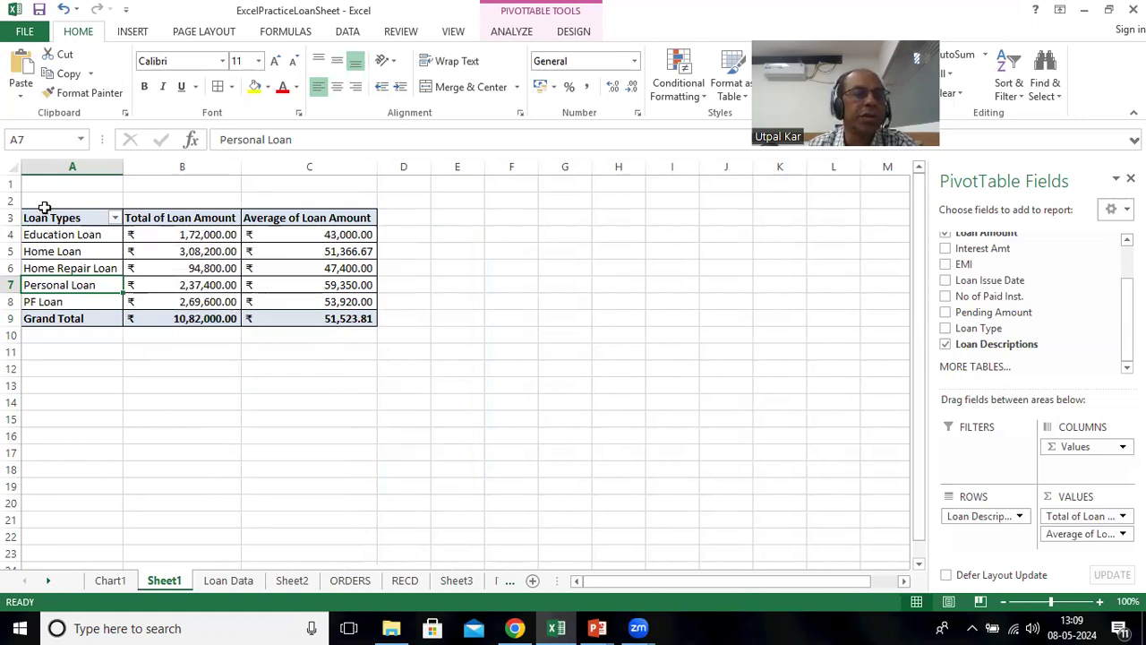
pyautogui.moveTo(41, 220); pyautogui.dragTo(314, 311)
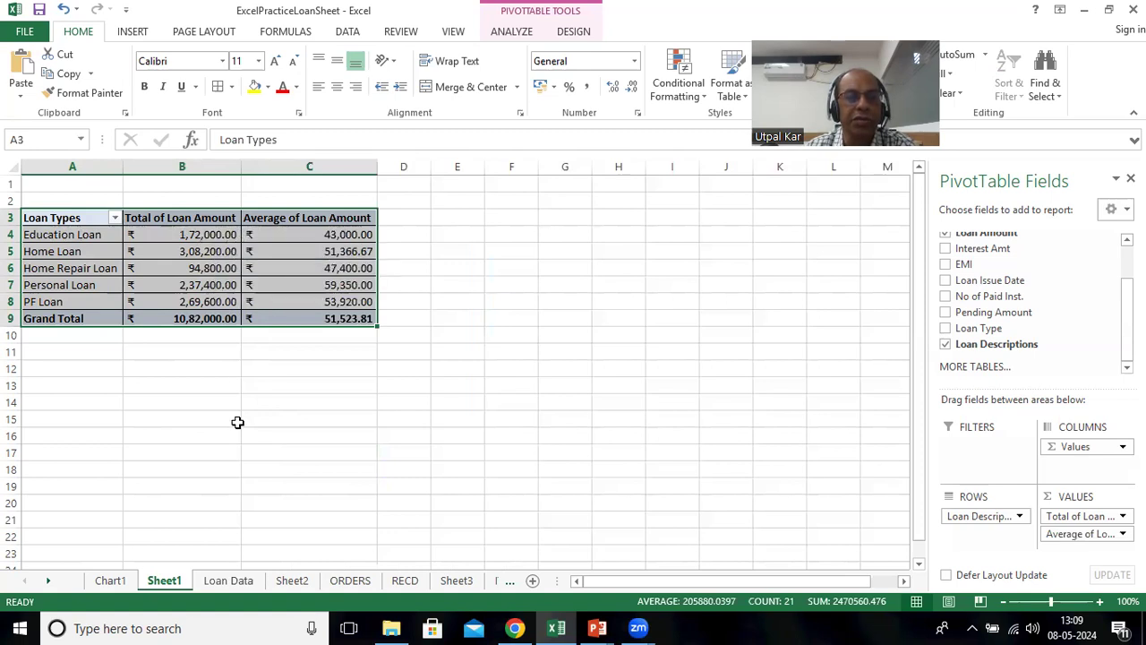
# In the Loan Data sheet, set the loan amount of the Education Loan record in D18 to 50000
pyautogui.click(228, 581)
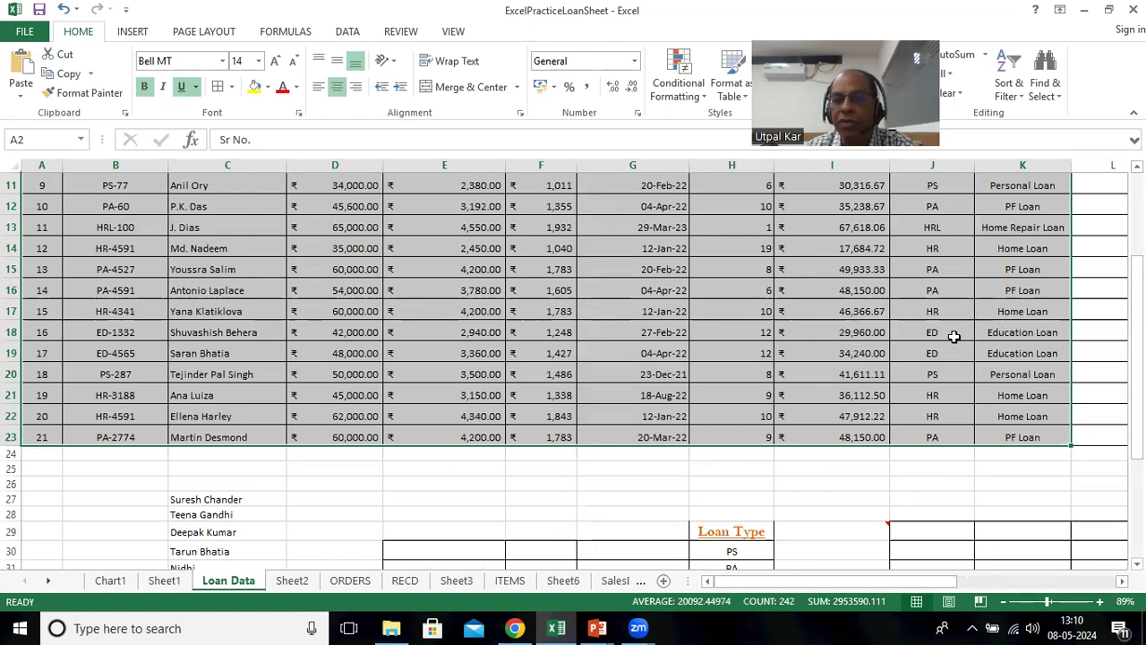
pyautogui.moveTo(1013, 336); pyautogui.dragTo(327, 330)
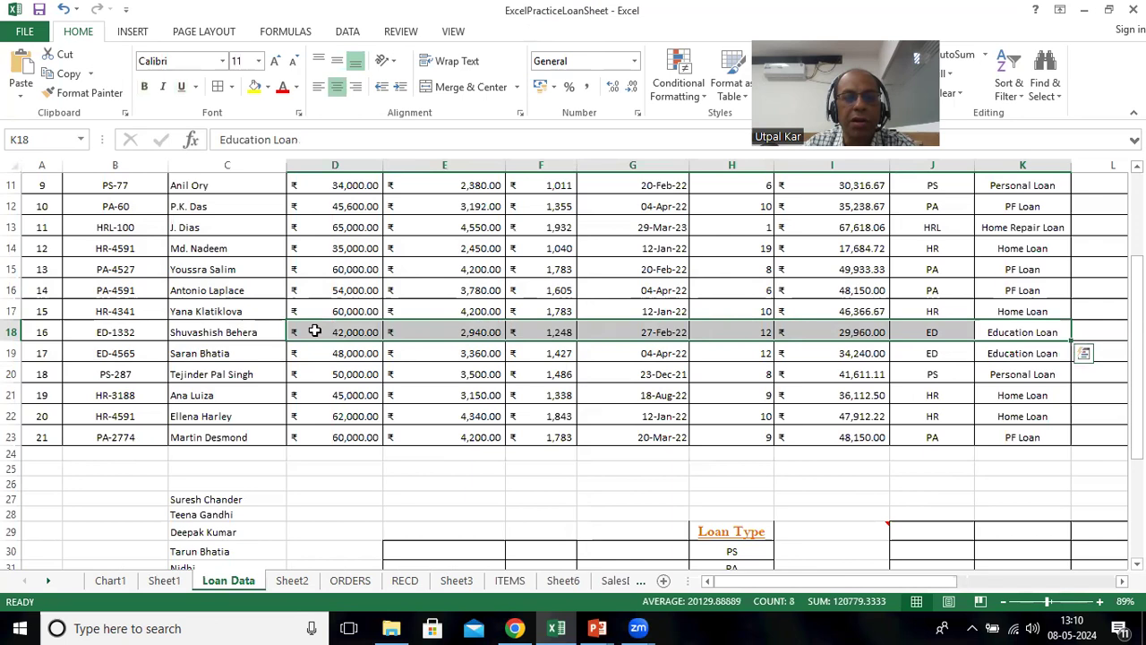
pyautogui.click(315, 330)
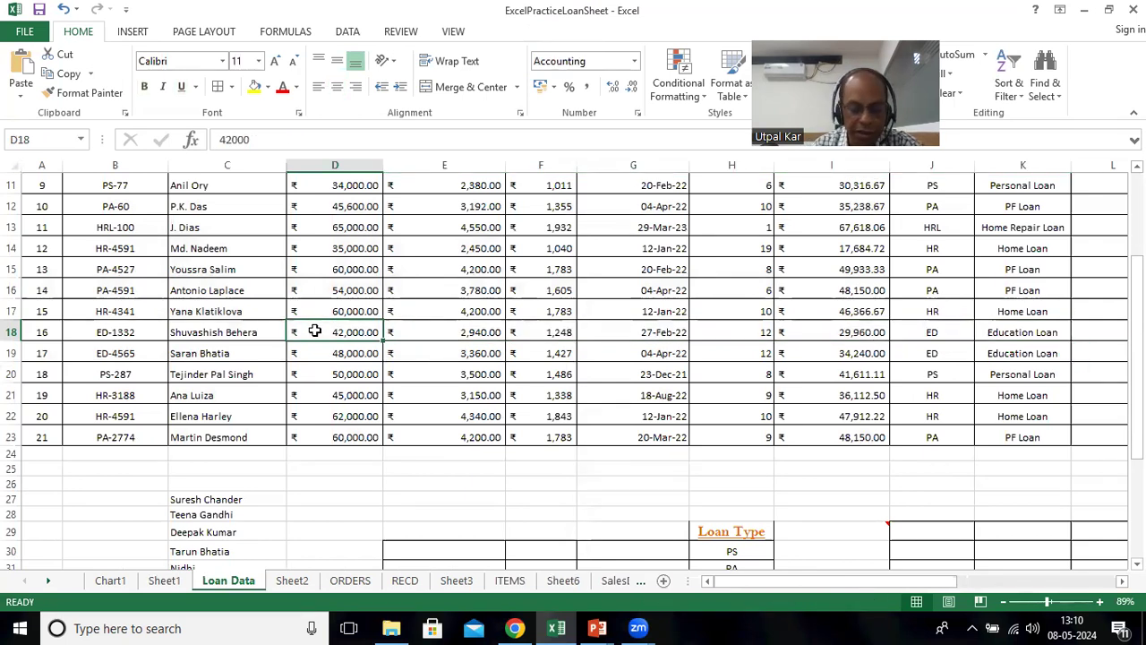
pyautogui.write('50000')
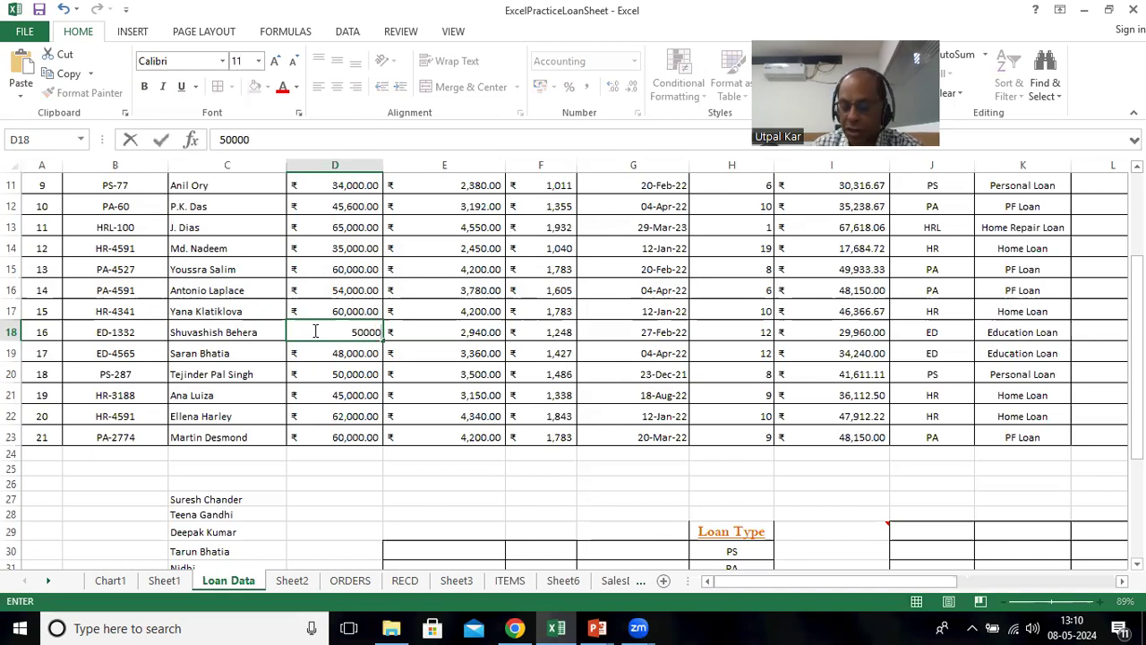
pyautogui.press('Return')
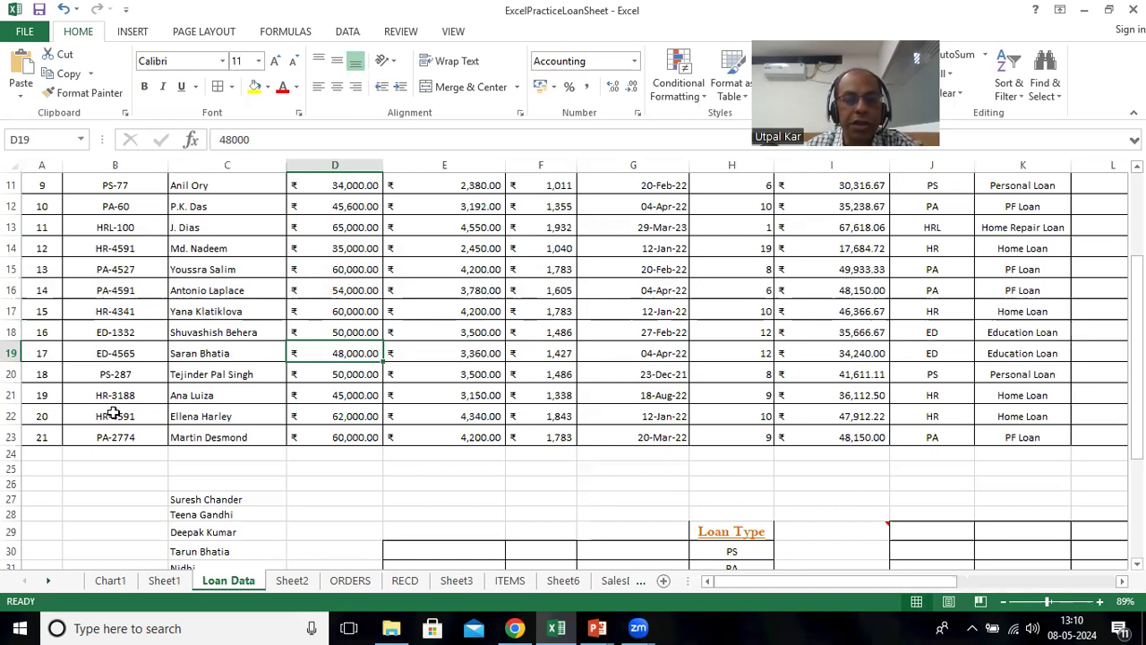
# Refresh the PivotTable on Sheet1 so it uses the edited loan data
pyautogui.click(164, 581)
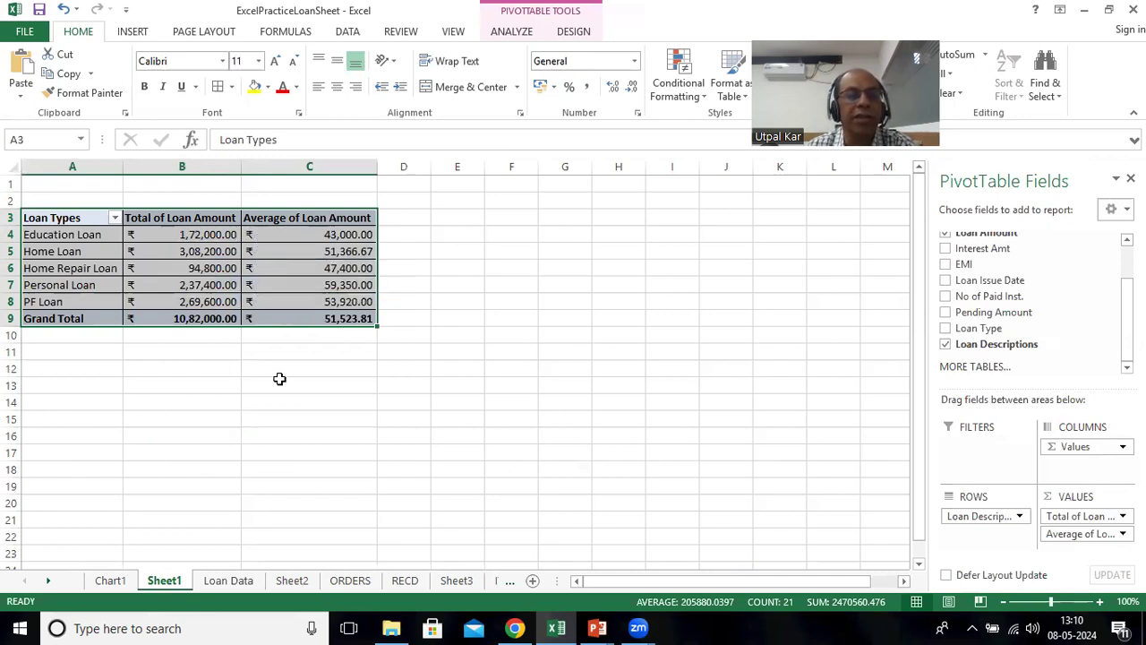
pyautogui.rightClick(164, 238)
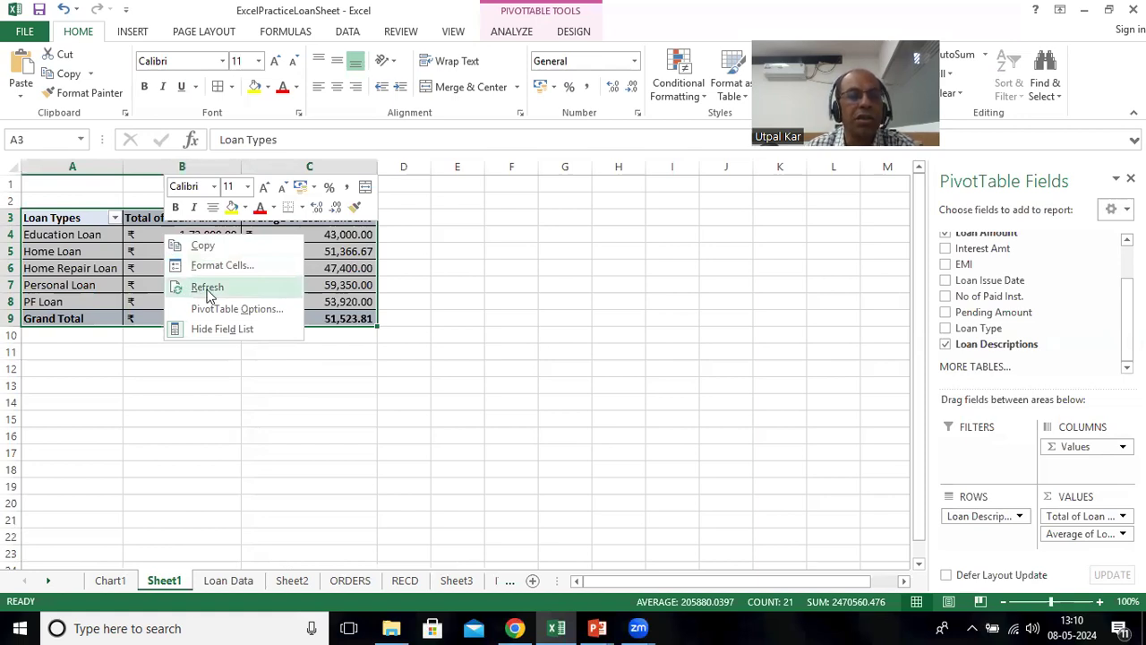
pyautogui.click(209, 288)
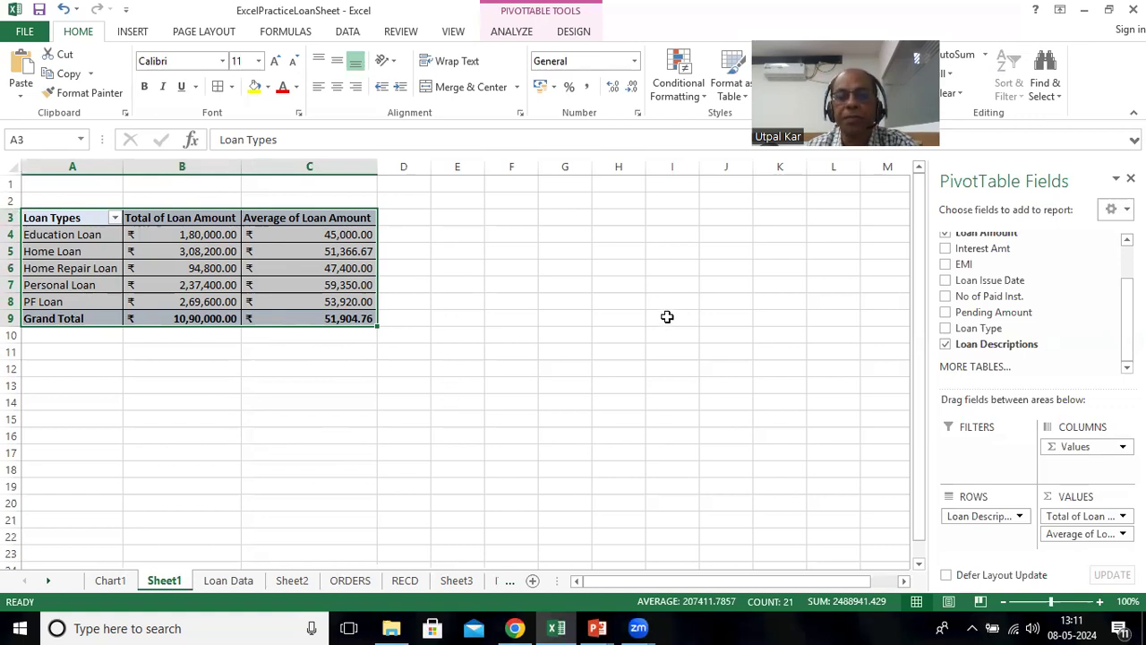
# Switch to the running PowerPoint slide show of the Pivot Table presentation
pyautogui.click(717, 591)
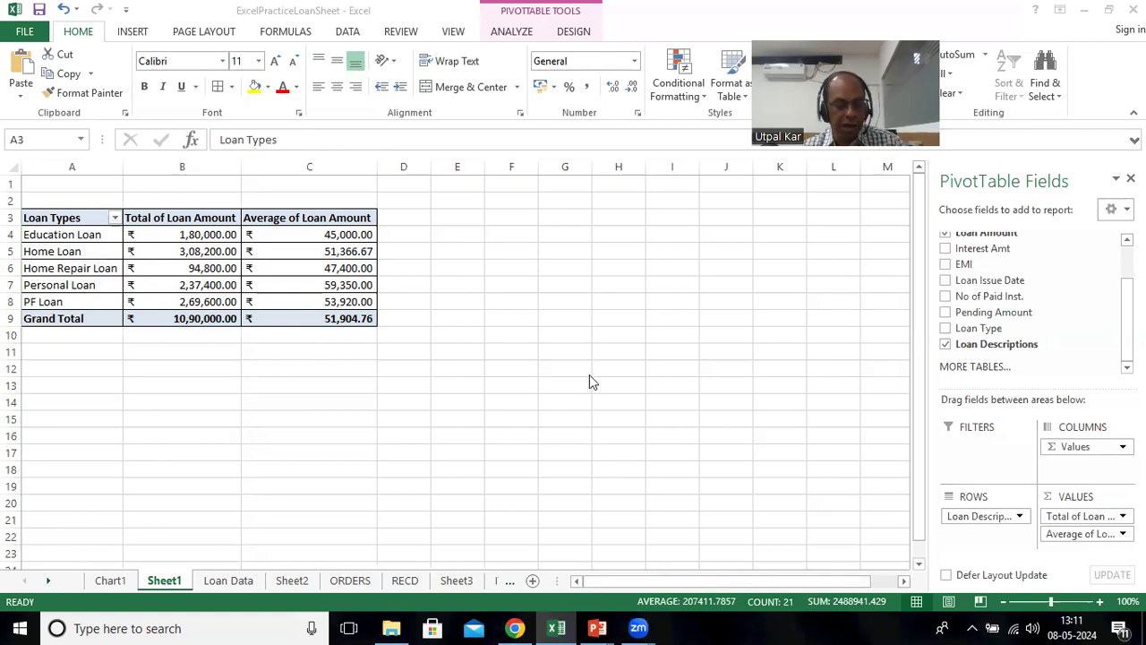
pyautogui.hotkey('alt', 'Tab')
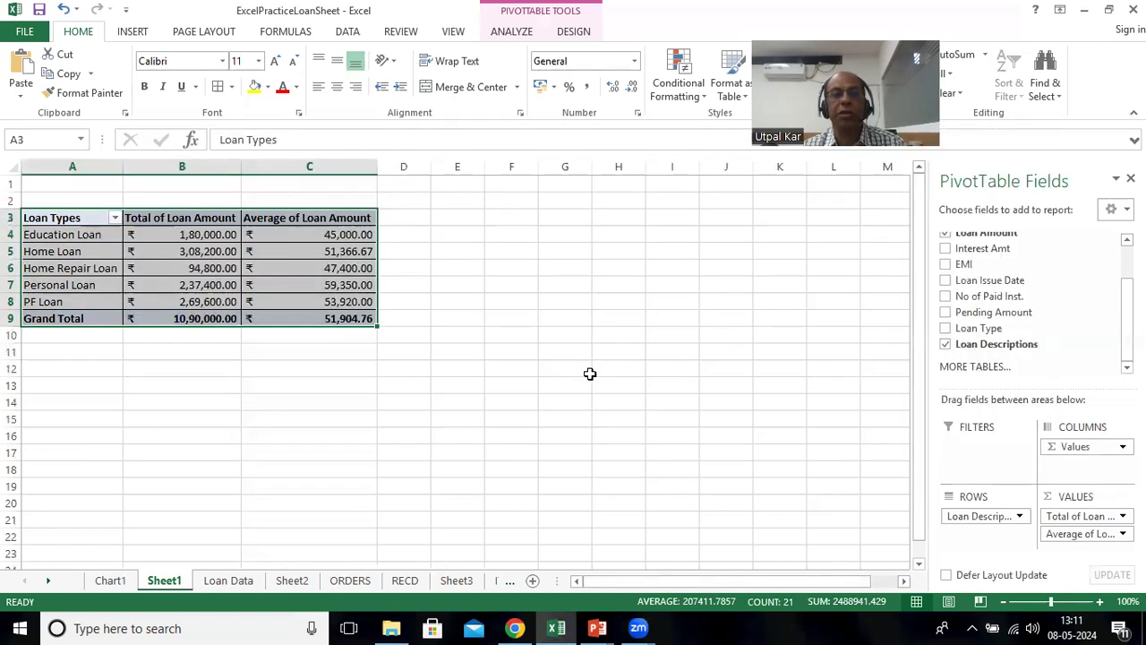
pyautogui.hotkey('alt', 'Tab')
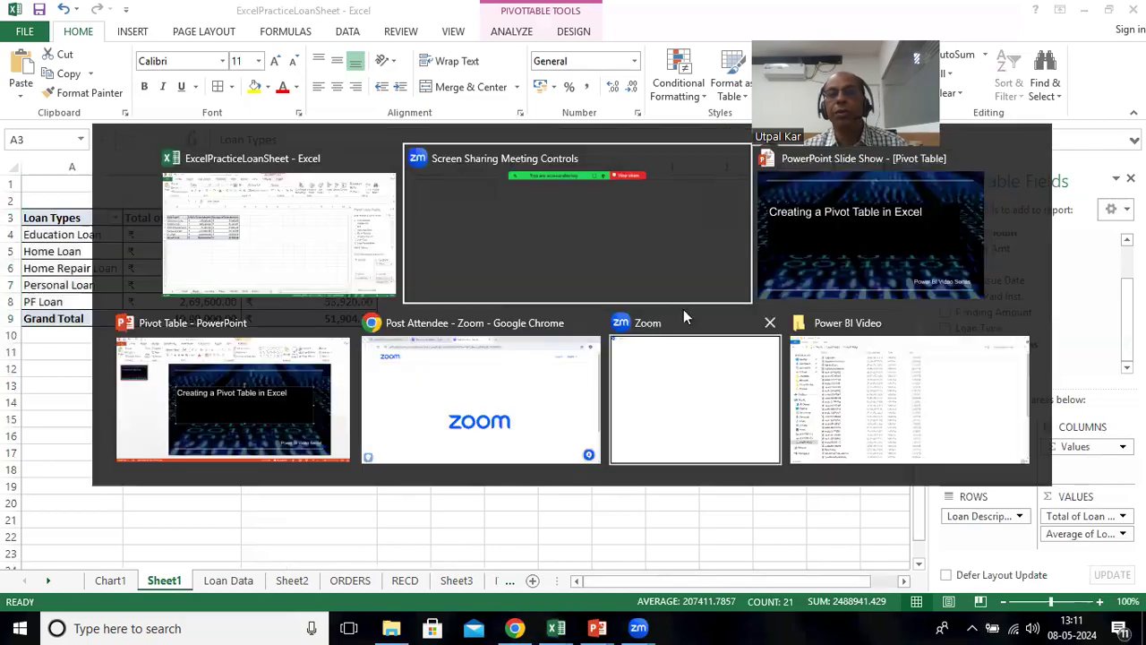
pyautogui.click(818, 242)
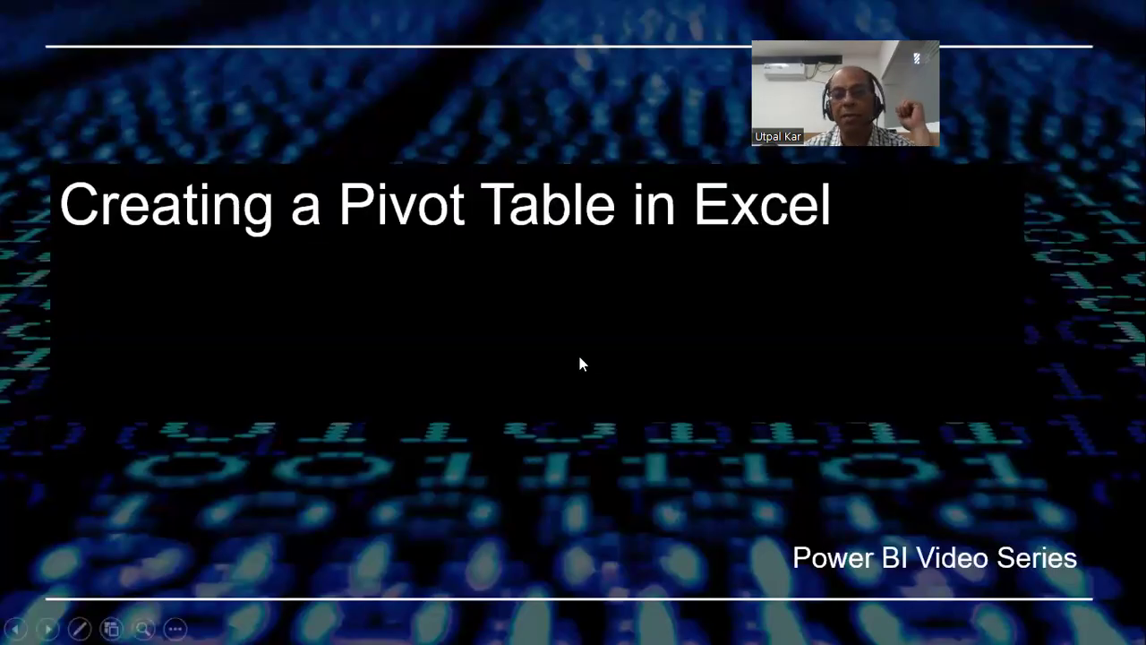